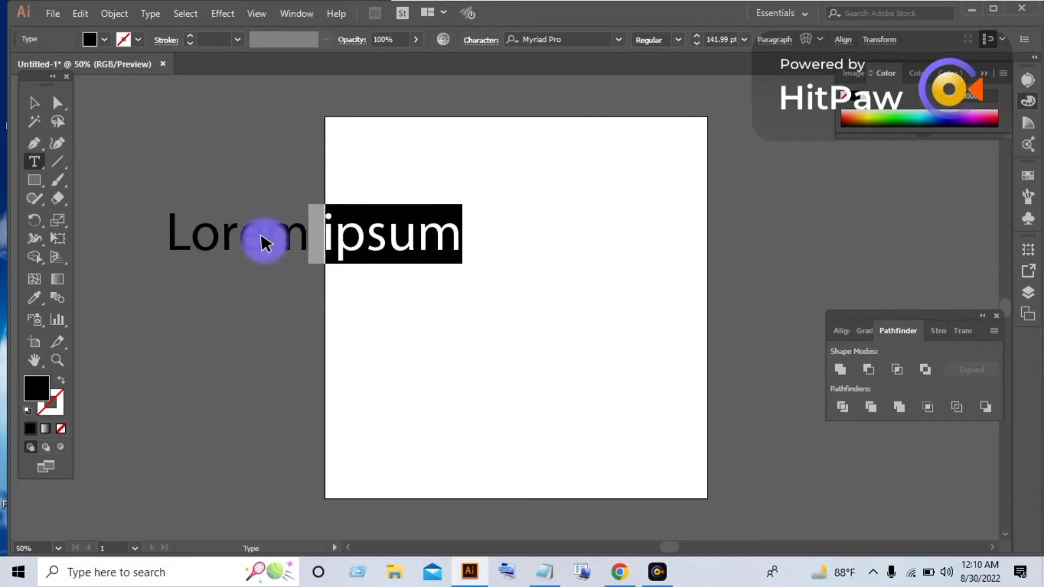
Step: Replace the placeholder text with WOMAN, FASHION and LIMITED on three separate lines
left_click(157, 238)
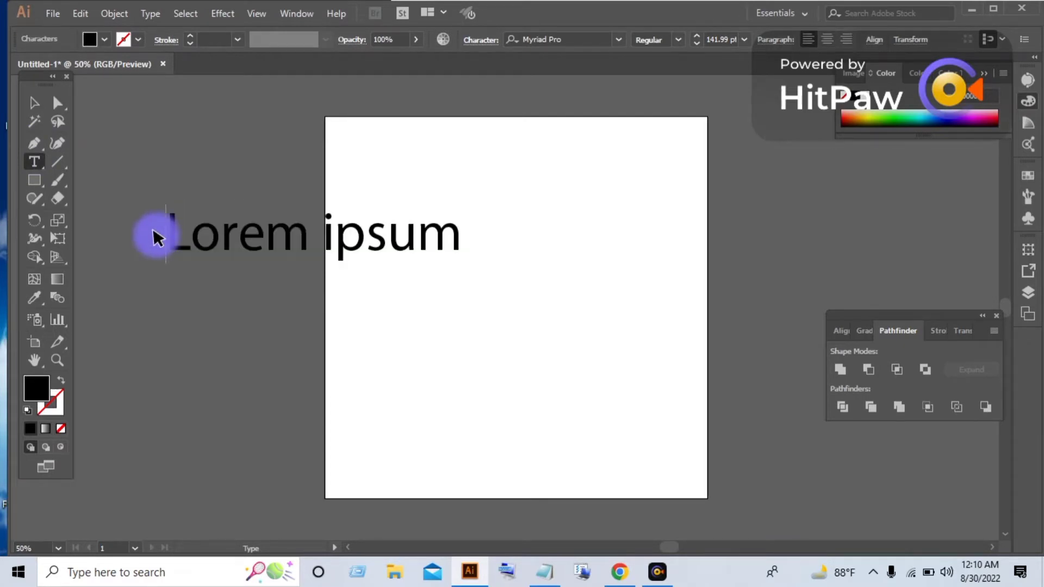
key("ctrl+a")
type("W")
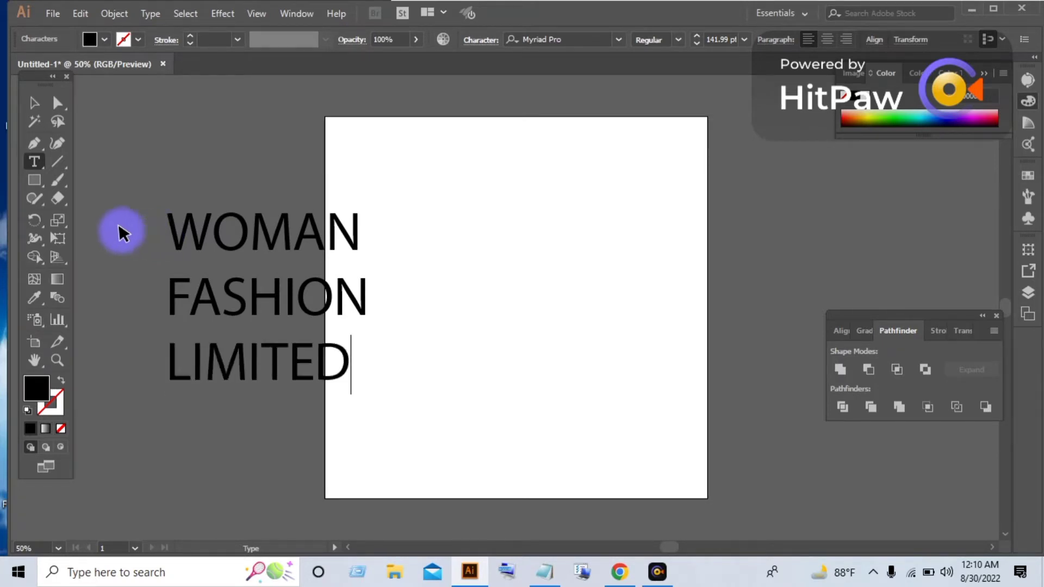
left_click(33, 102)
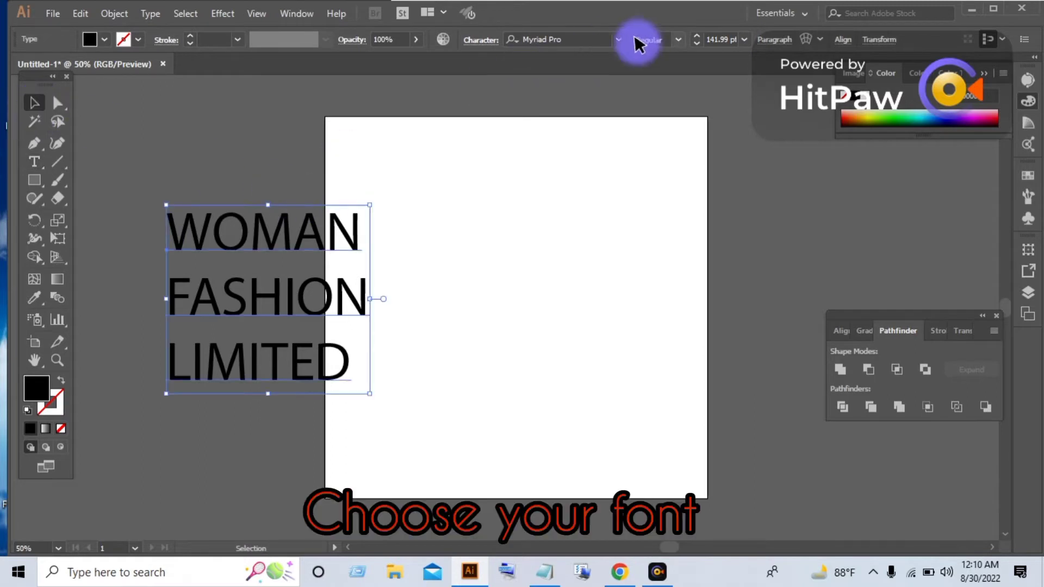
Step: Set the font of the three-line text to Impact
left_click(589, 41)
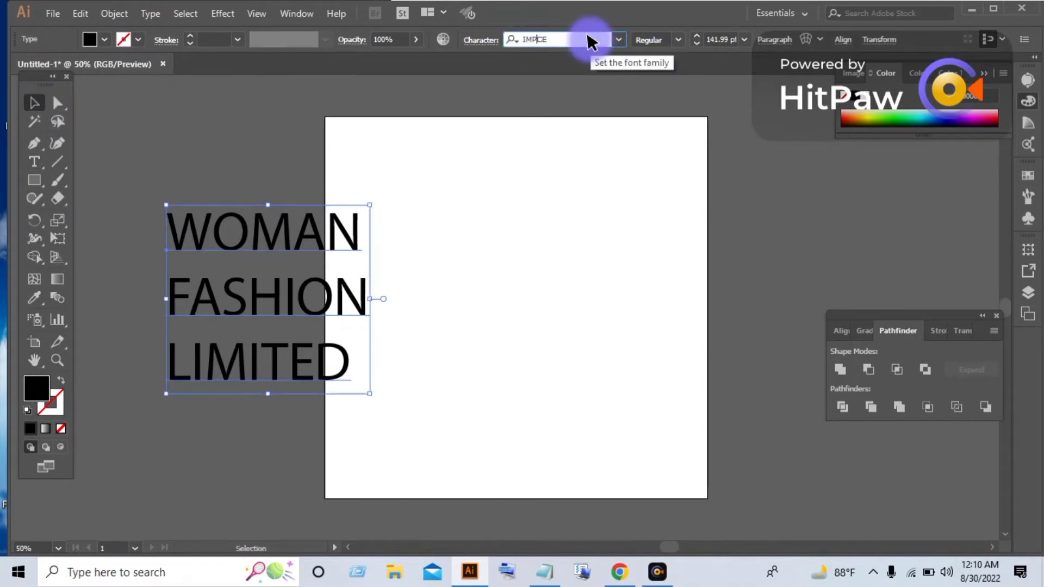
key("Return")
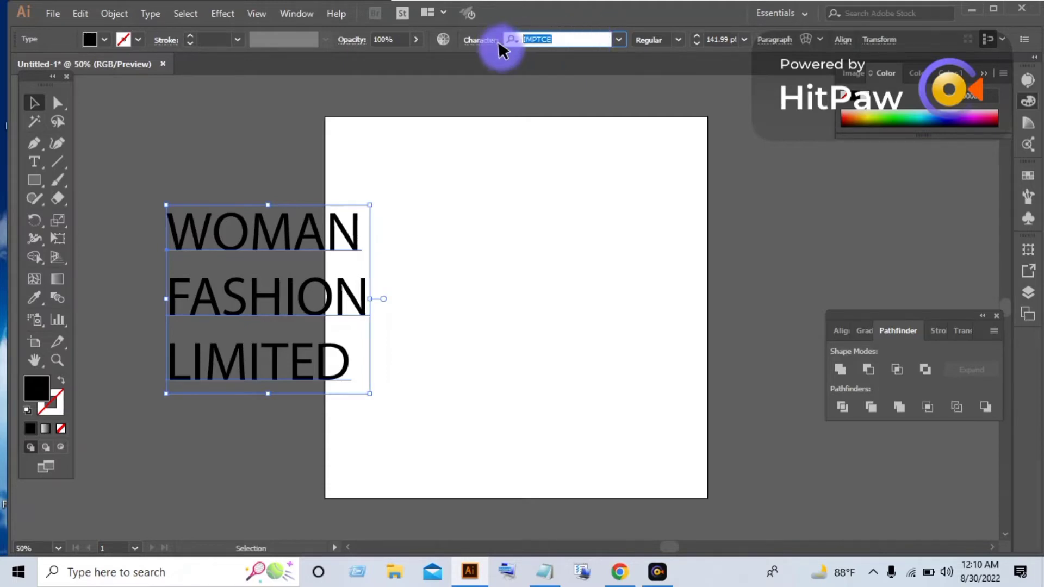
left_click(514, 41)
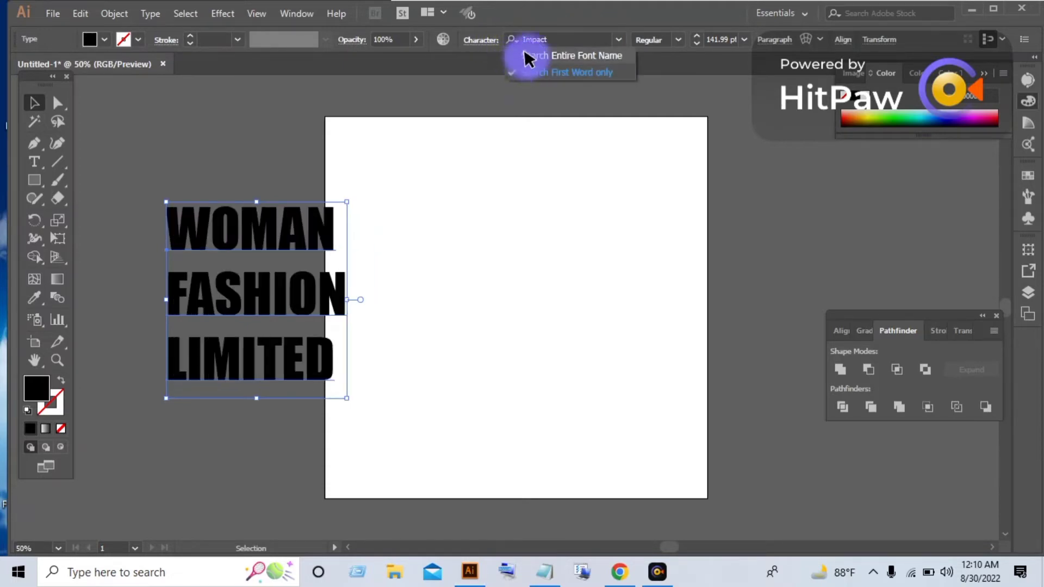
left_click(459, 96)
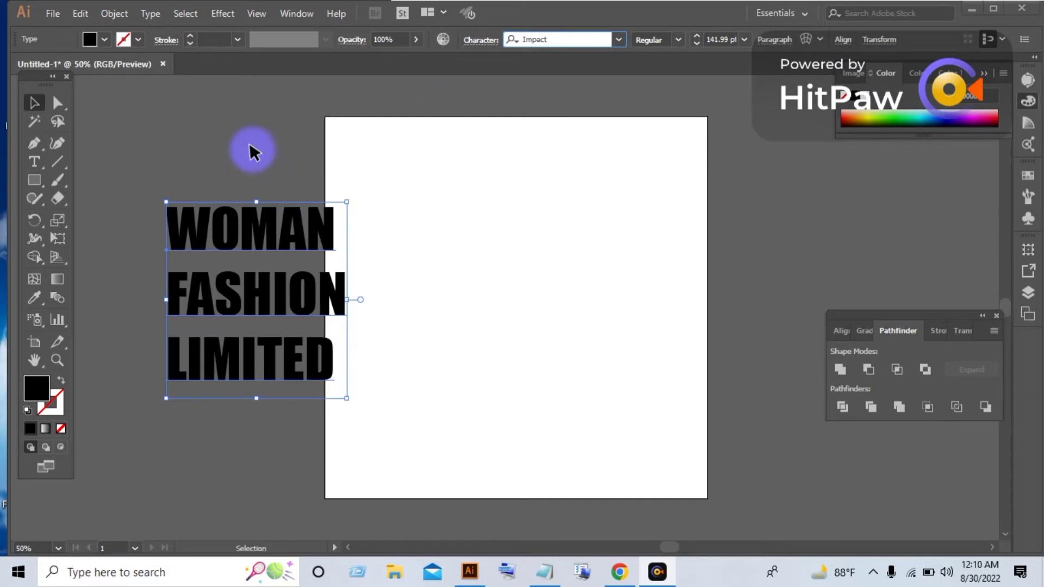
Step: Convert the text to outlines and move it off the artboard onto the empty canvas to its left
left_click(269, 310)
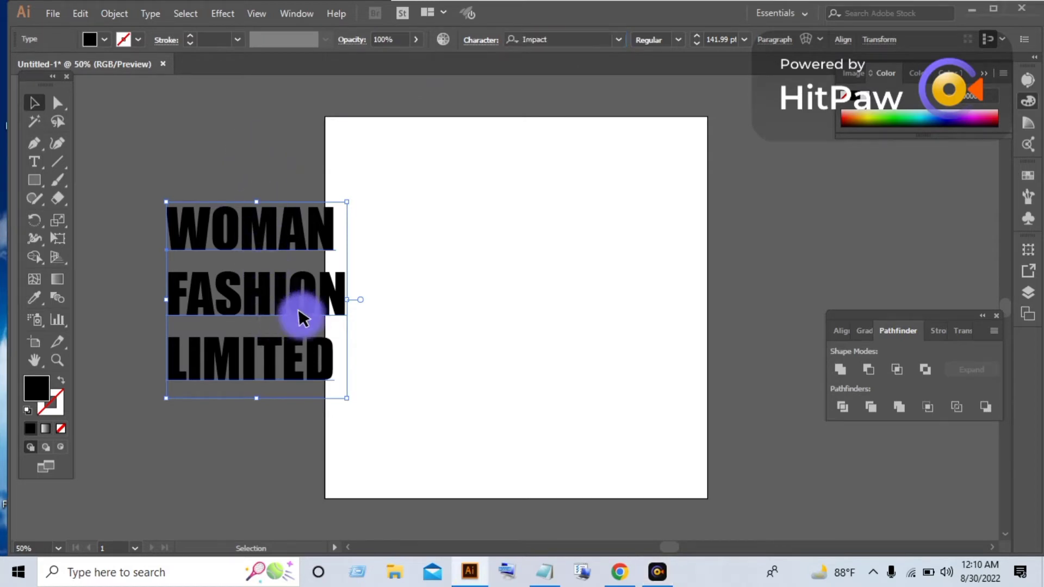
right_click(257, 287)
left_click(300, 367)
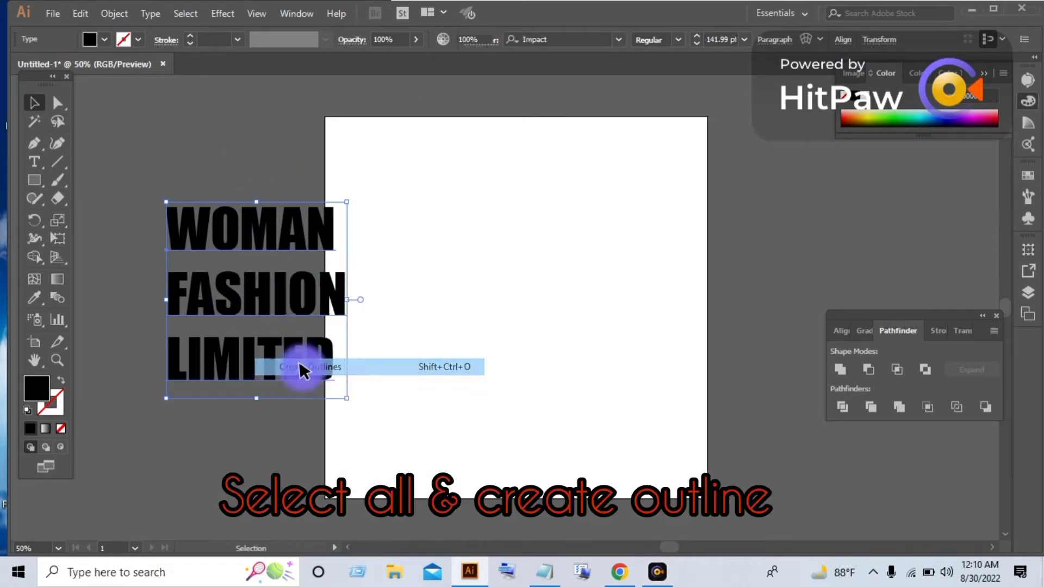
left_click_drag(279, 407, 450, 402)
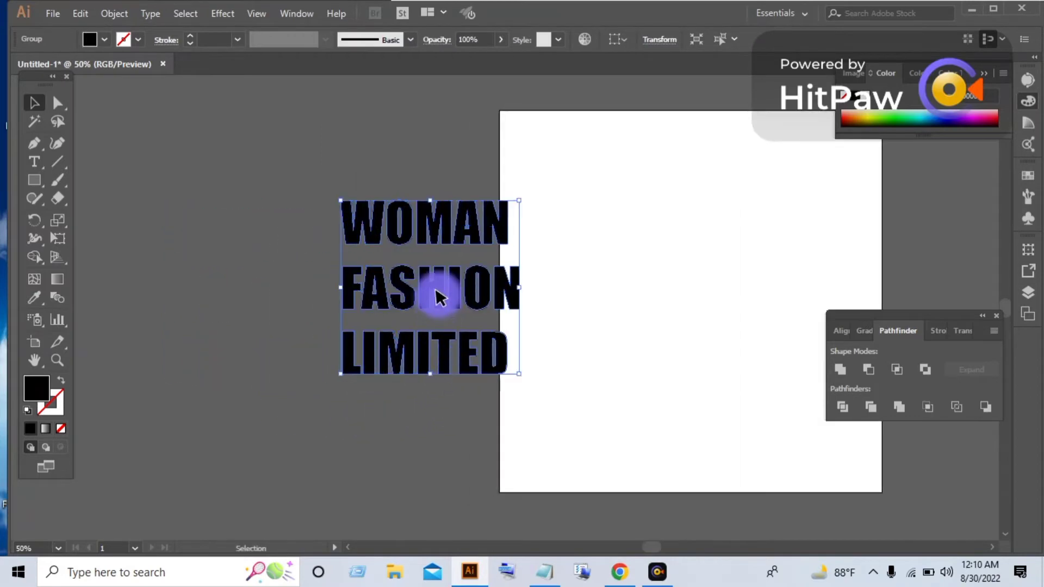
left_click_drag(440, 297, 343, 264)
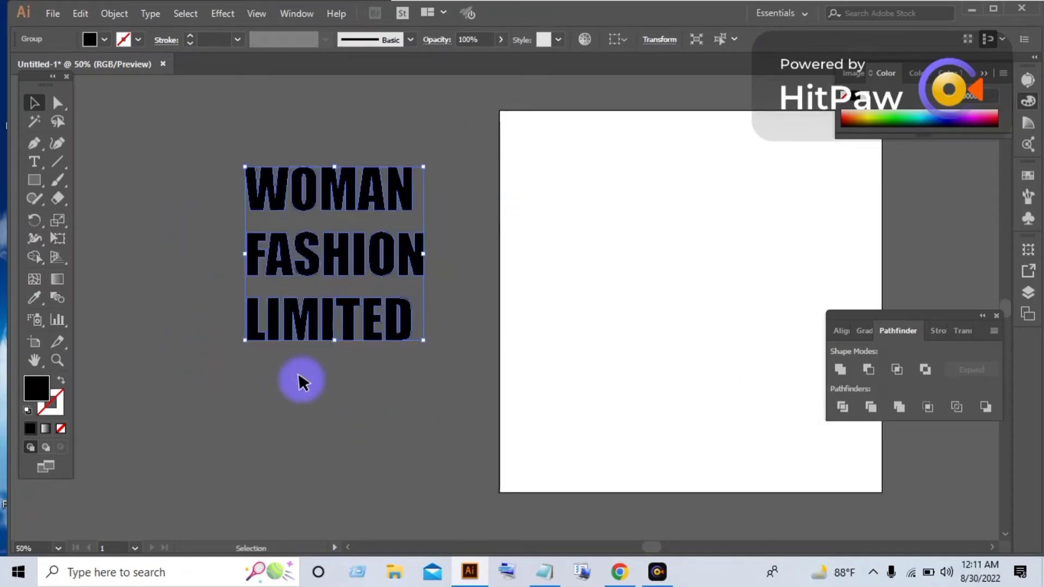
left_click(301, 380)
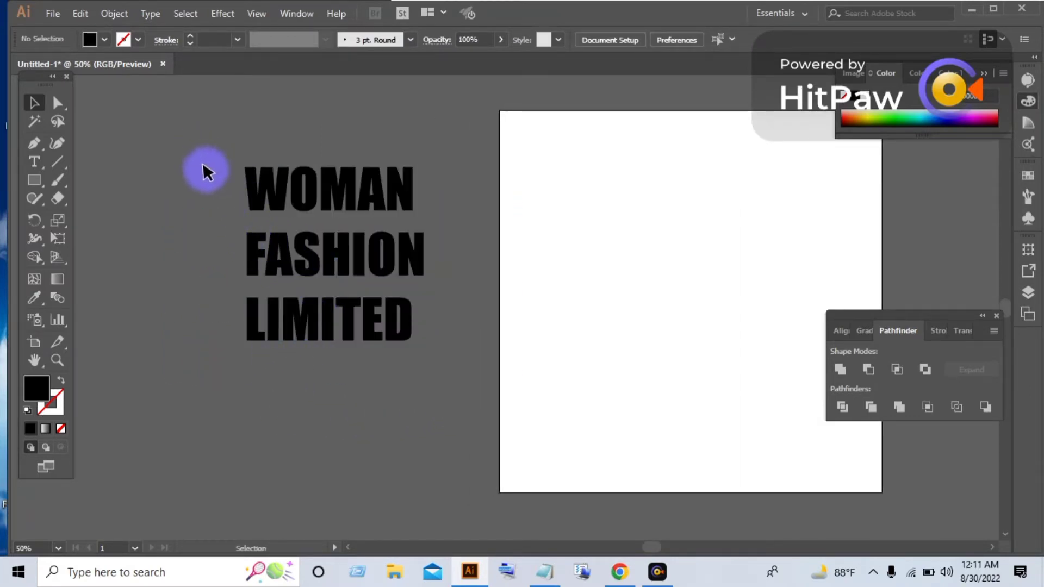
Step: Show the rulers and place vertical guides along the left and right edges of the word FASHION
key("ctrl+r")
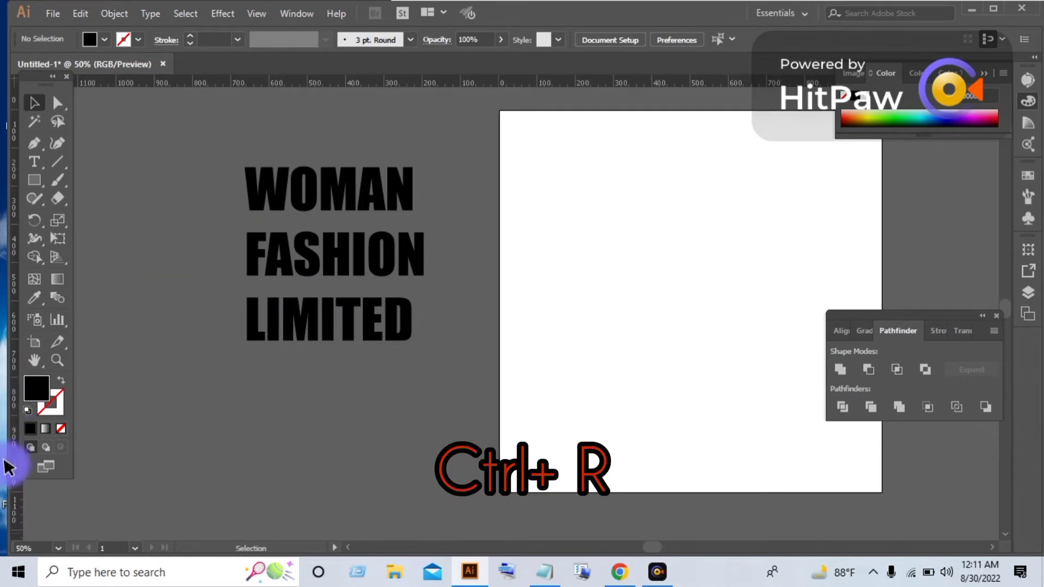
left_click_drag(6, 461, 244, 381)
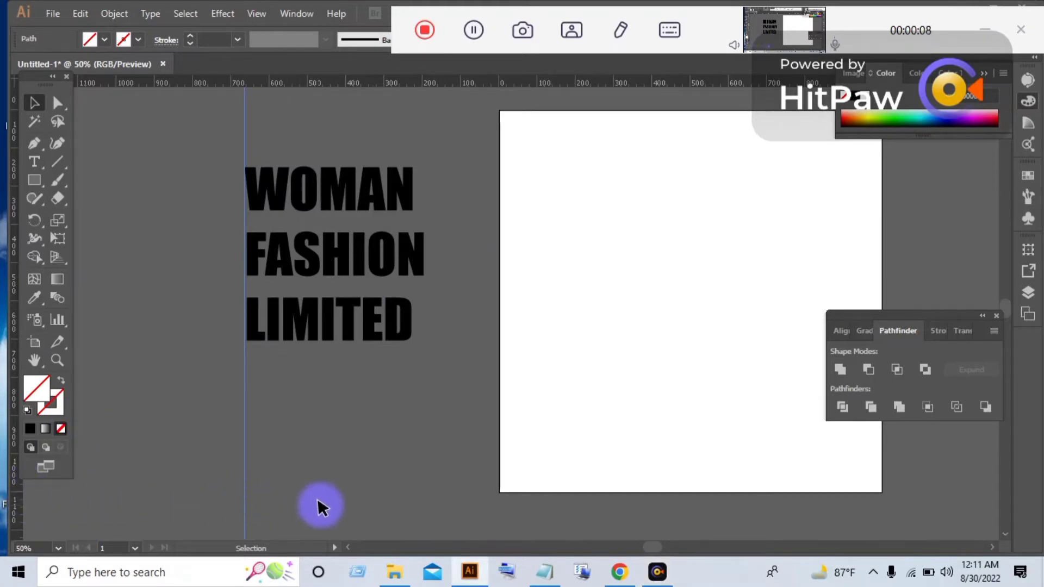
left_click_drag(16, 505, 426, 526)
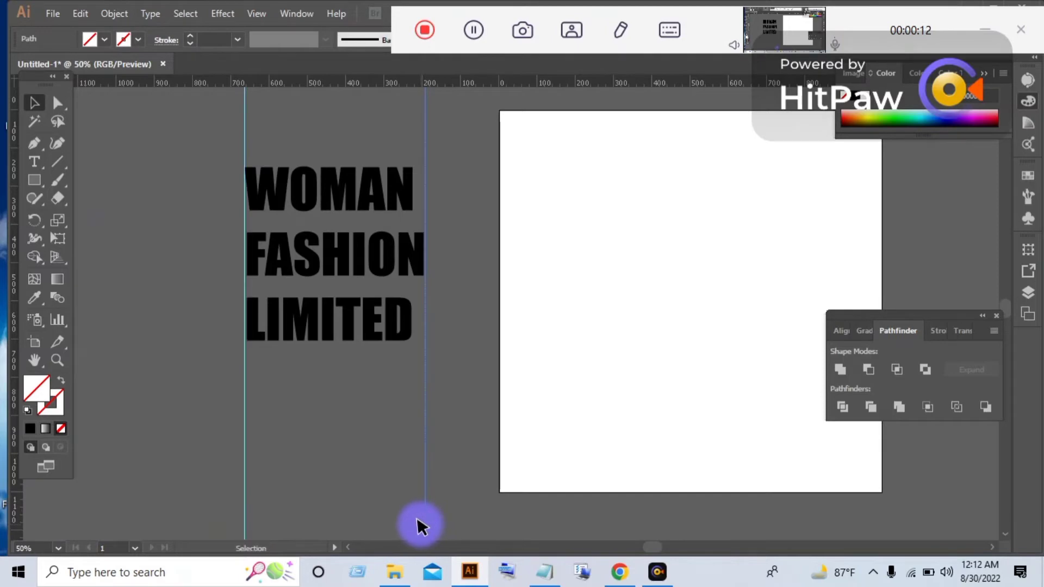
Step: Ungroup the outlined text into individual letters
left_click(309, 200)
right_click(409, 215)
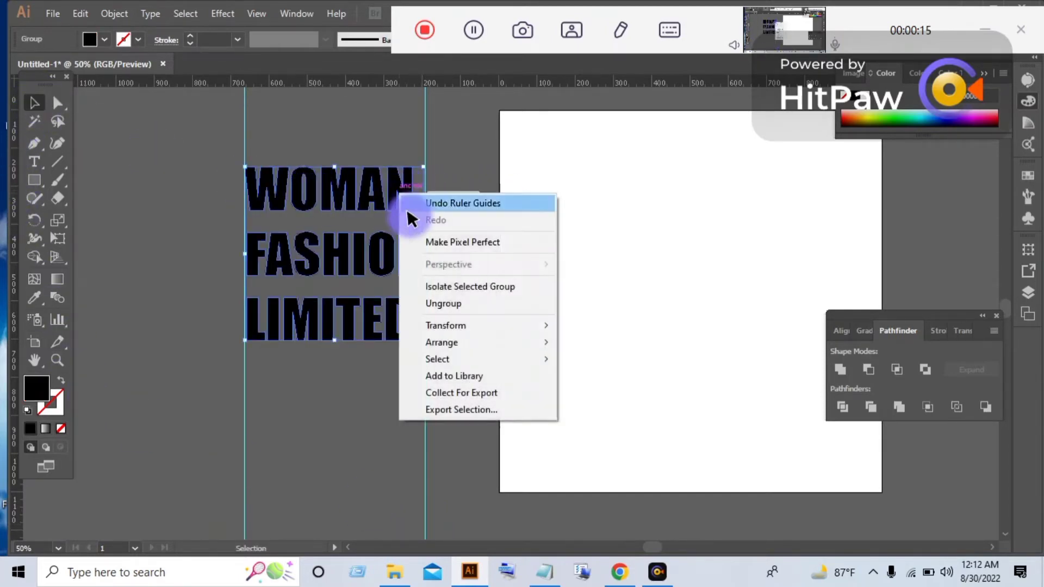
left_click(438, 304)
left_click(373, 423)
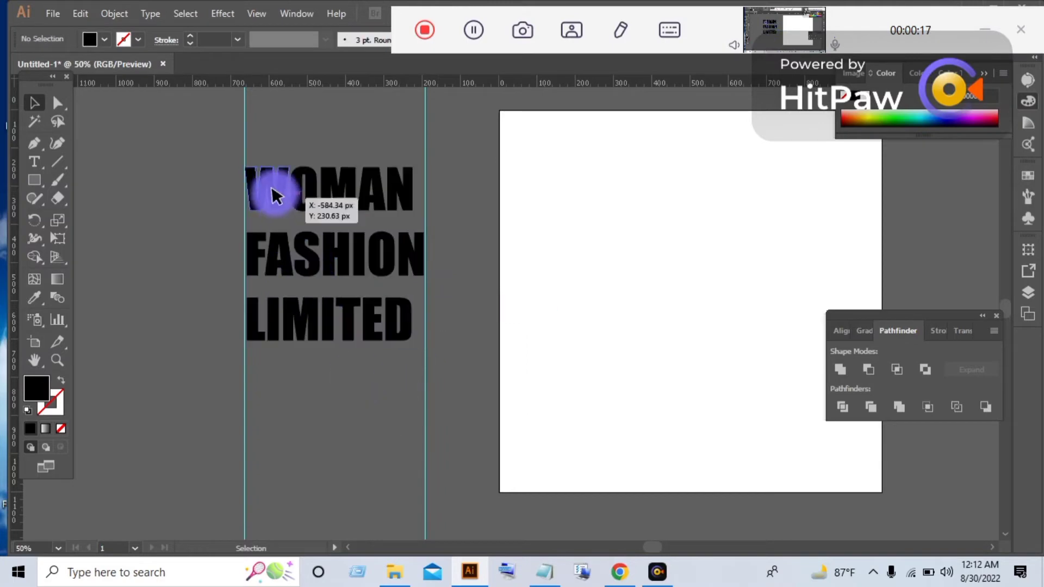
Step: Stretch the letters of WOMAN and of LIMITED horizontally so both words reach the right guide
left_click(409, 194)
left_click_drag(412, 191, 422, 196)
left_click(268, 360)
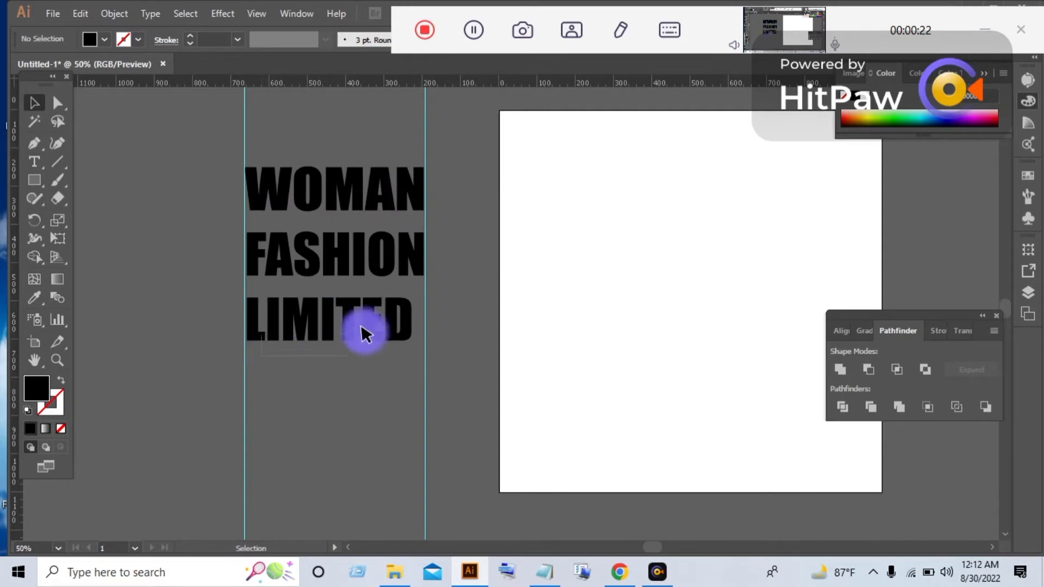
left_click(409, 329)
left_click_drag(409, 321, 425, 324)
left_click(338, 380)
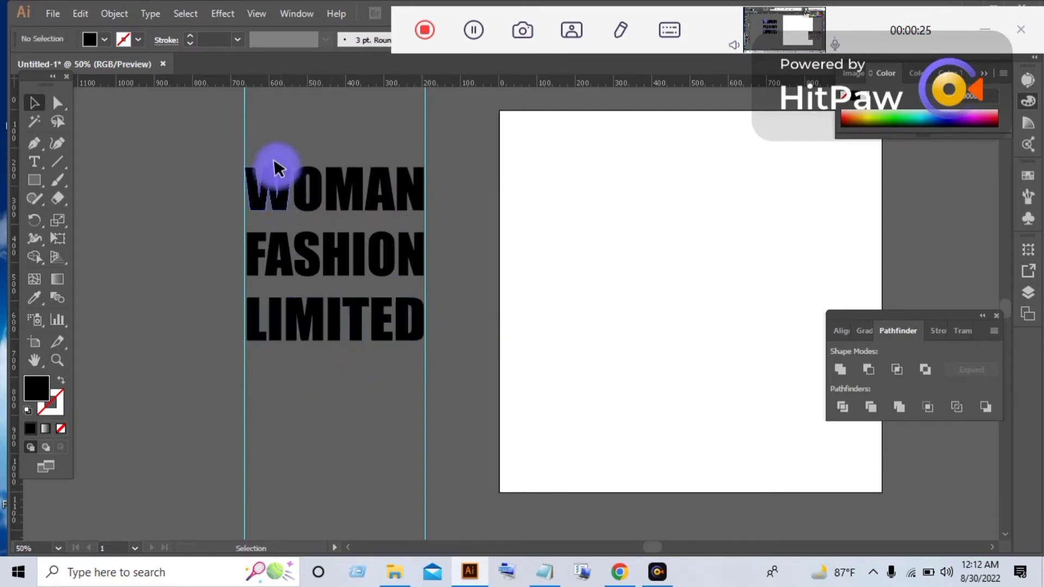
Step: Group the letters of WOMAN, FASHION and LIMITED into one separate group per word
left_click(408, 198)
right_click(359, 185)
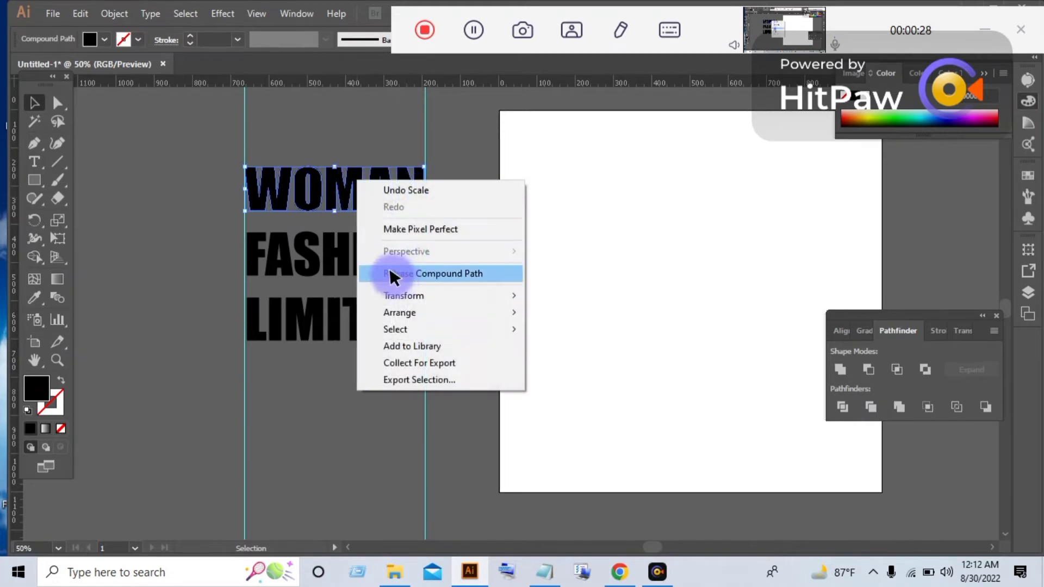
left_click(325, 187)
key("ctrl+g")
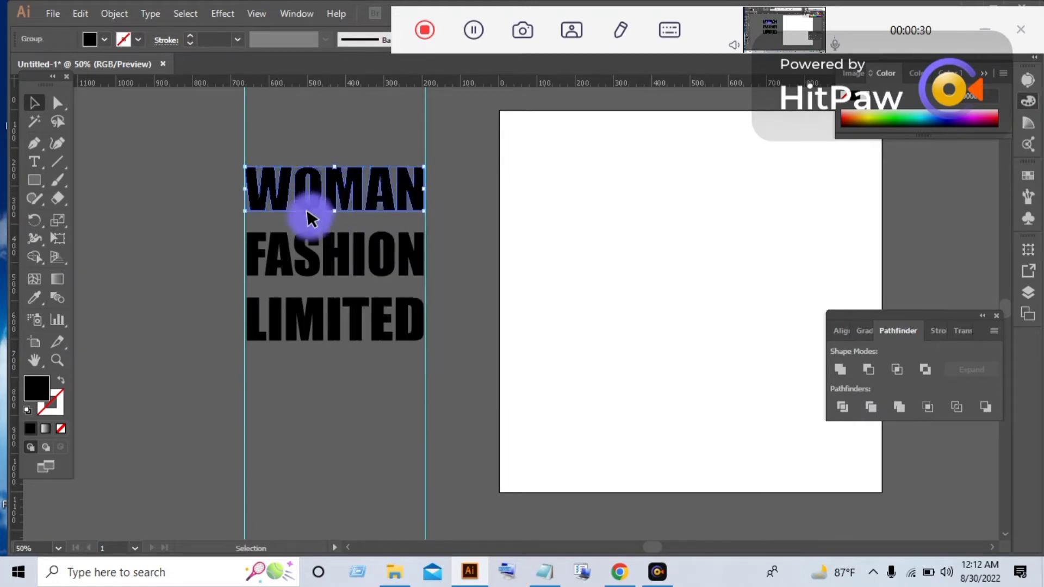
left_click_drag(260, 223, 408, 269)
key("ctrl+g")
left_click_drag(261, 362, 408, 305)
key("ctrl+g")
left_click(366, 372)
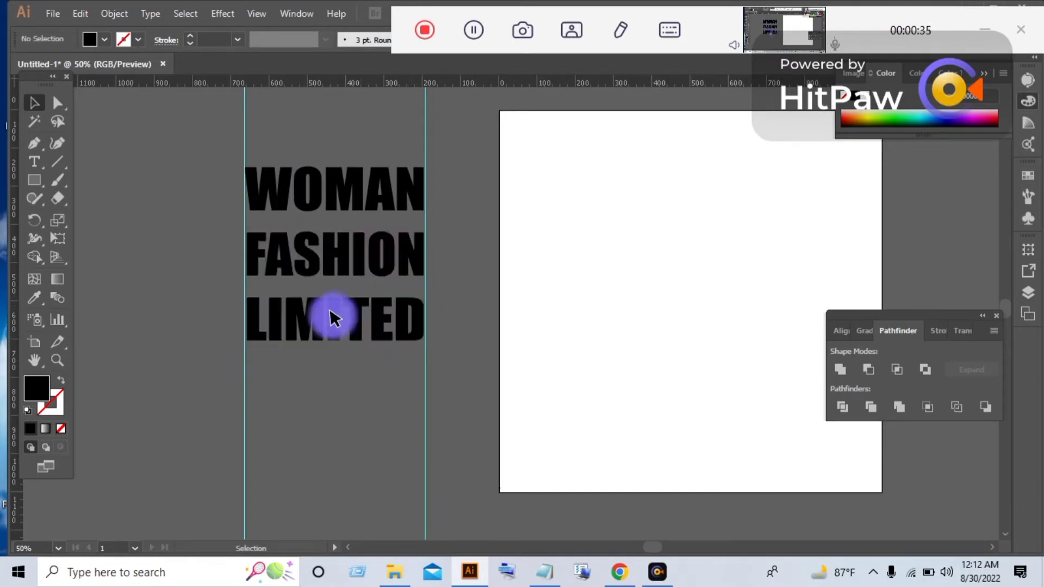
Step: Nudge WOMAN straight down until only a narrow gap separates it from FASHION
left_click(329, 197)
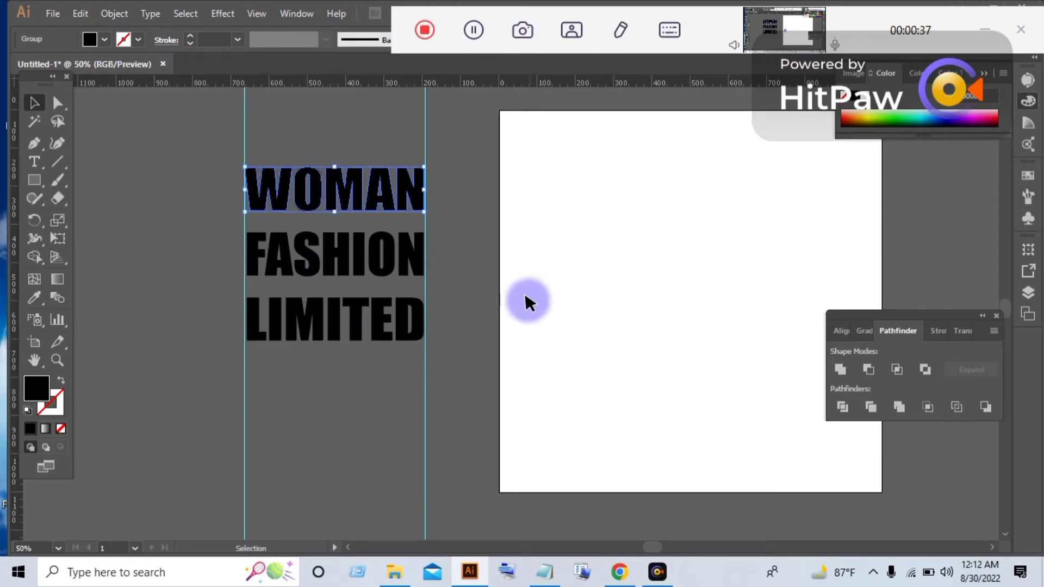
key("Down")
key("Down")
key("Down")
key("Down")
key("Down")
key("Down")
key("Down")
key("Down")
key("Down")
key("Down")
key("Down")
key("Down")
key("Down")
key("Down")
key("Down")
key("Down")
key("Down")
key("Down")
key("Down")
key("Down")
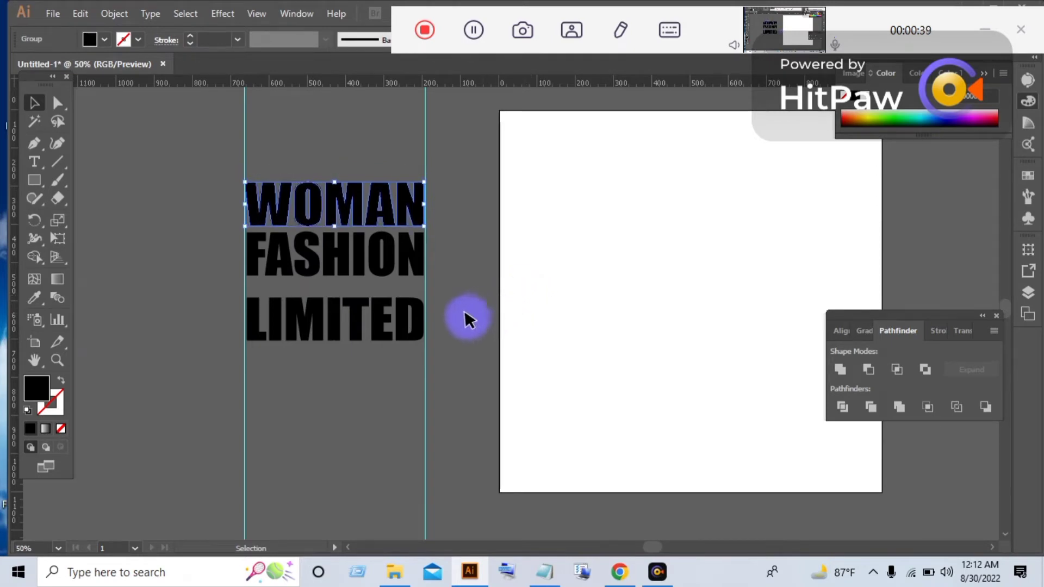
key("Down")
key("Down")
key("Down")
key("Down")
key("Down")
key("Down")
left_click(354, 372)
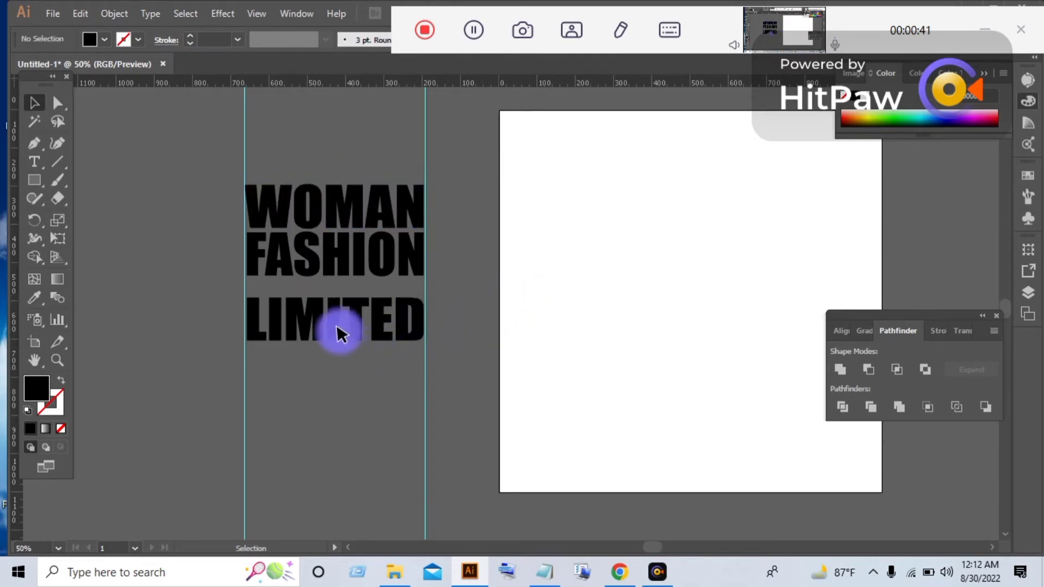
Step: Nudge LIMITED straight up until it sits just below FASHION with a matching narrow gap
left_click(337, 333)
key("Up")
key("Up")
key("Up")
key("Up")
key("Up")
key("Up")
key("Up")
key("Up")
key("Up")
key("Up")
key("Up")
key("Up")
key("Up")
key("Up")
key("Up")
key("Up")
key("Up")
key("Up")
key("Up")
key("Up")
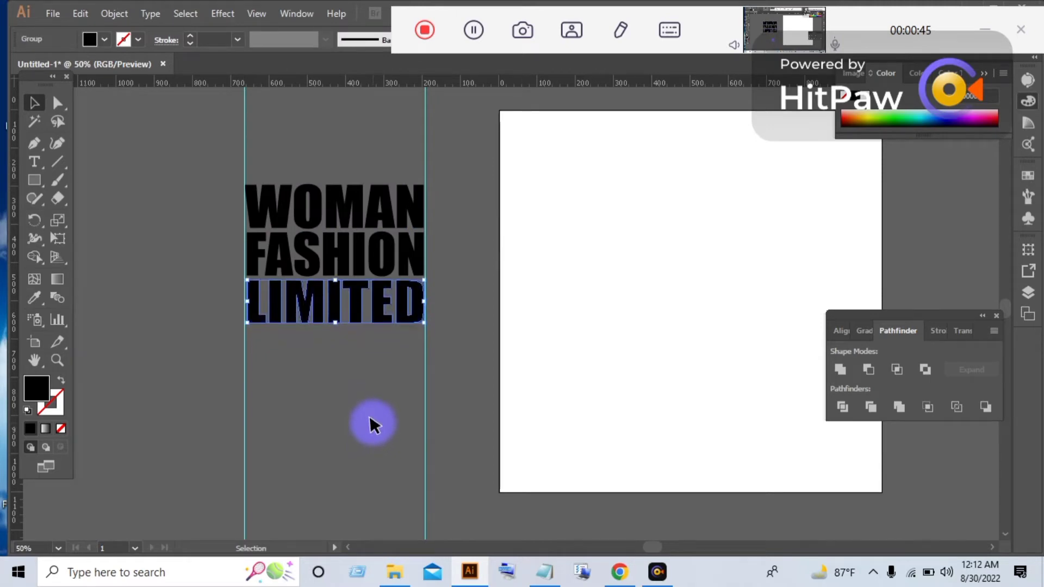
left_click(354, 416)
Step: Fill all three words with the yellow swatch
left_click_drag(269, 156, 396, 329)
left_click(104, 39)
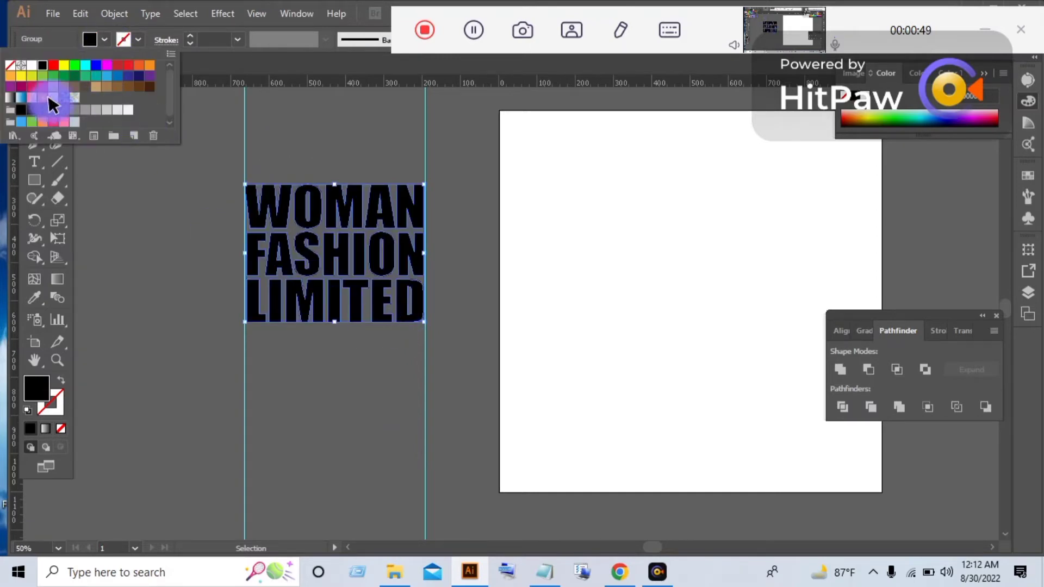
left_click(19, 74)
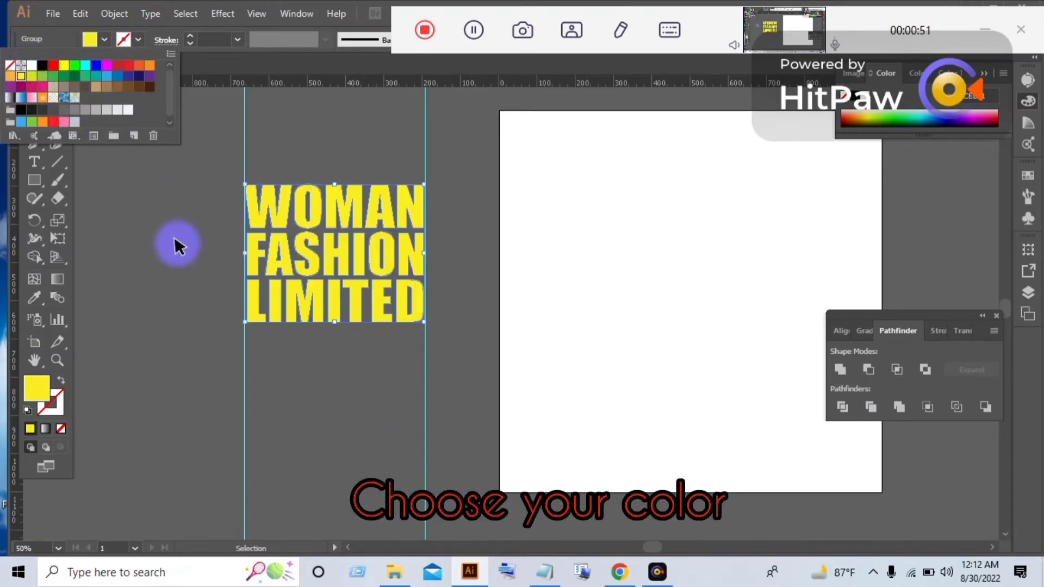
left_click(178, 244)
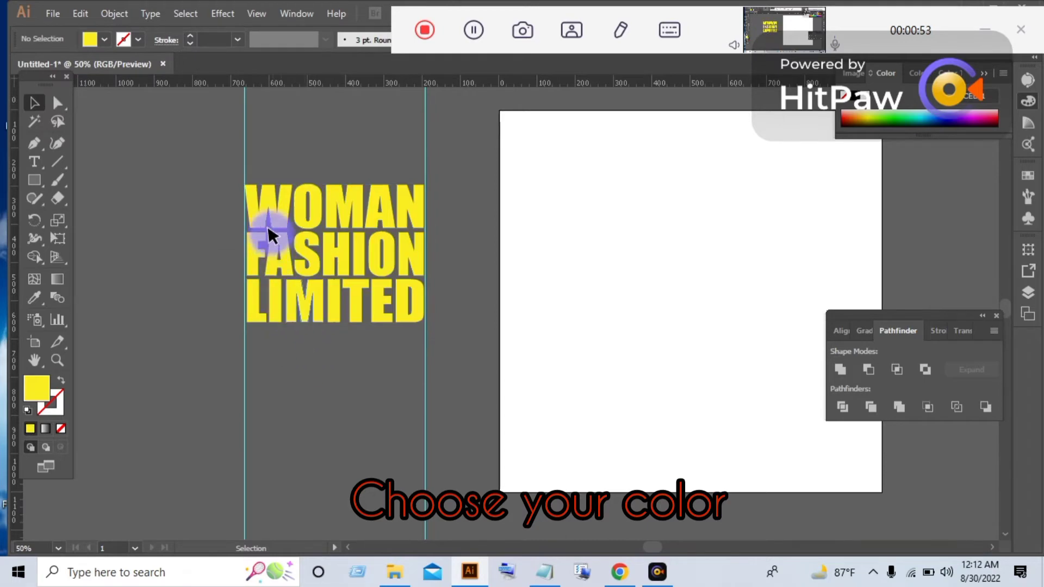
Step: Apply a Free Transform perspective distortion to WOMAN, shrinking its left end so the letters grow taller toward the right
left_click(283, 212)
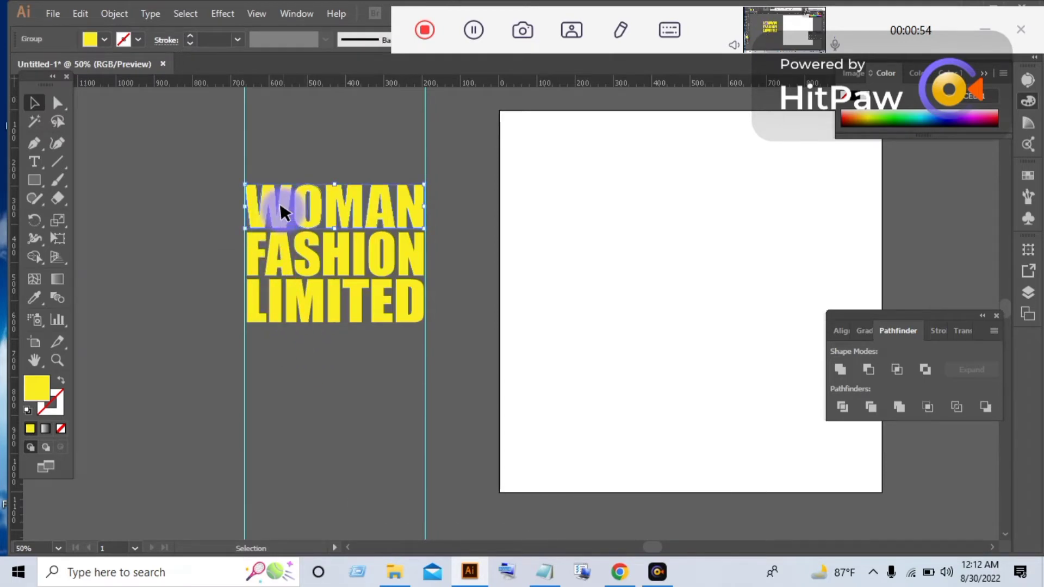
left_click(58, 239)
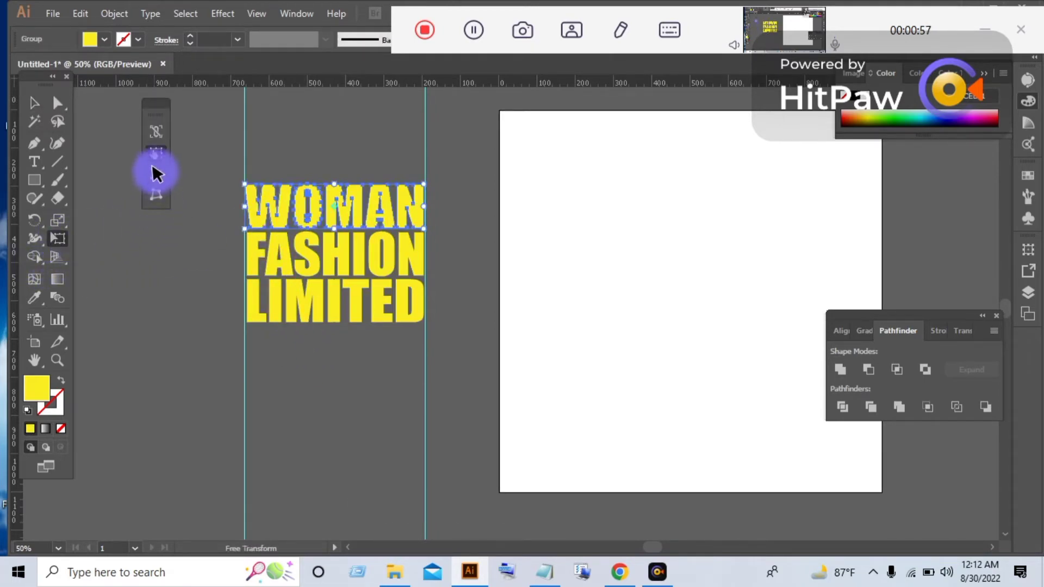
left_click_drag(162, 109, 140, 112)
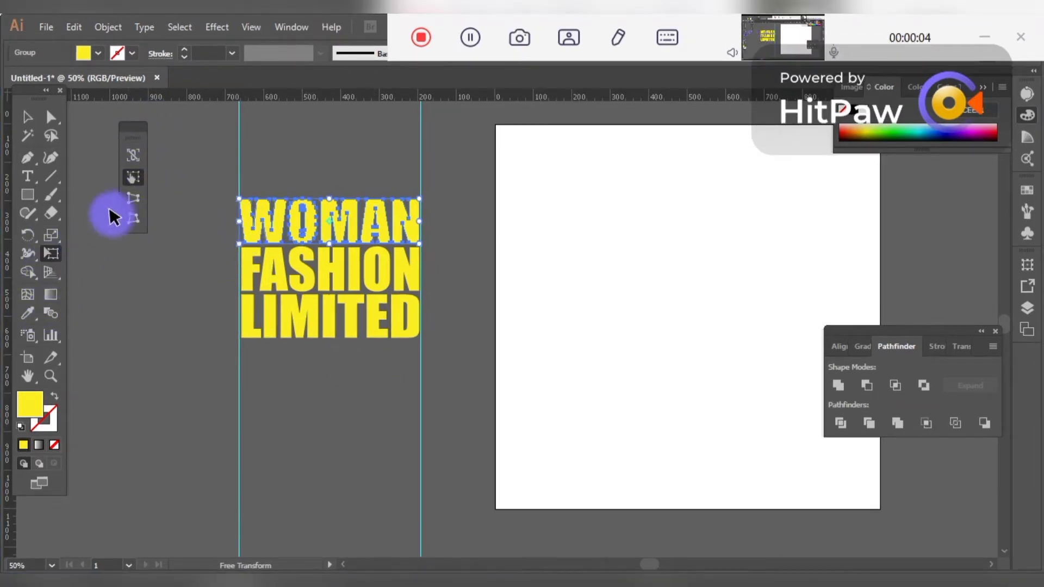
left_click(133, 199)
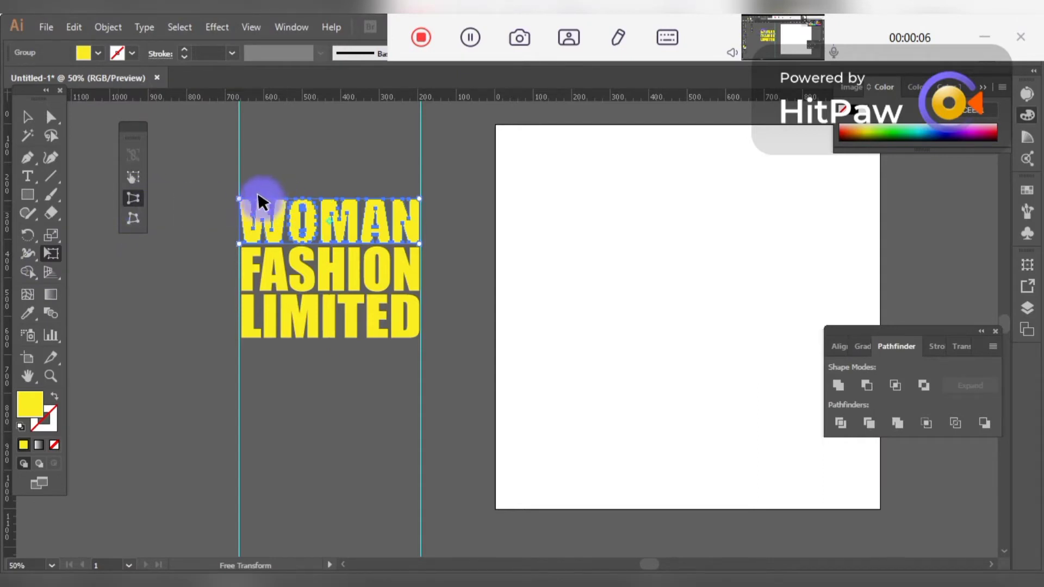
left_click_drag(235, 192, 231, 207)
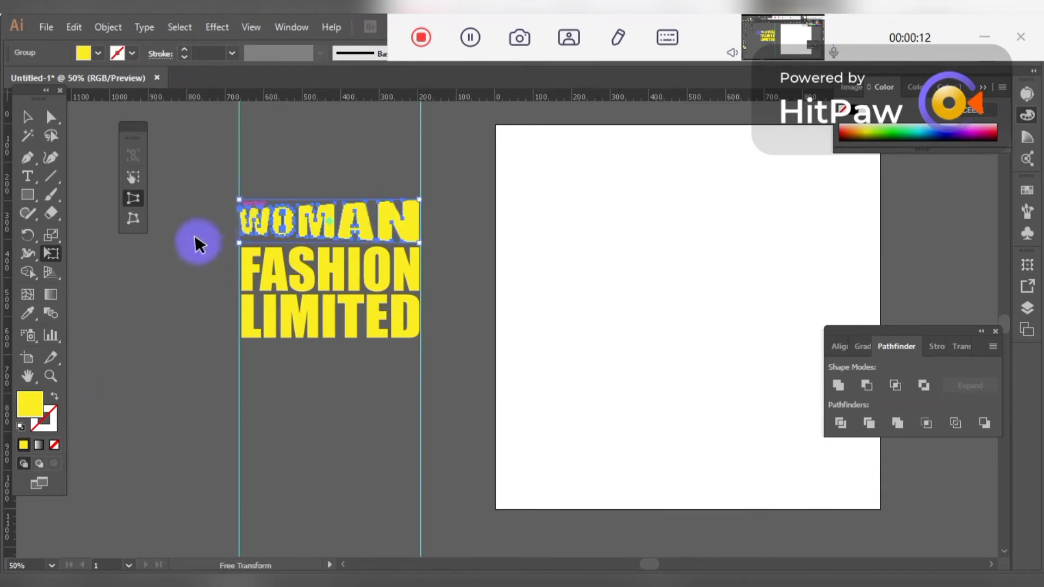
left_click(28, 116)
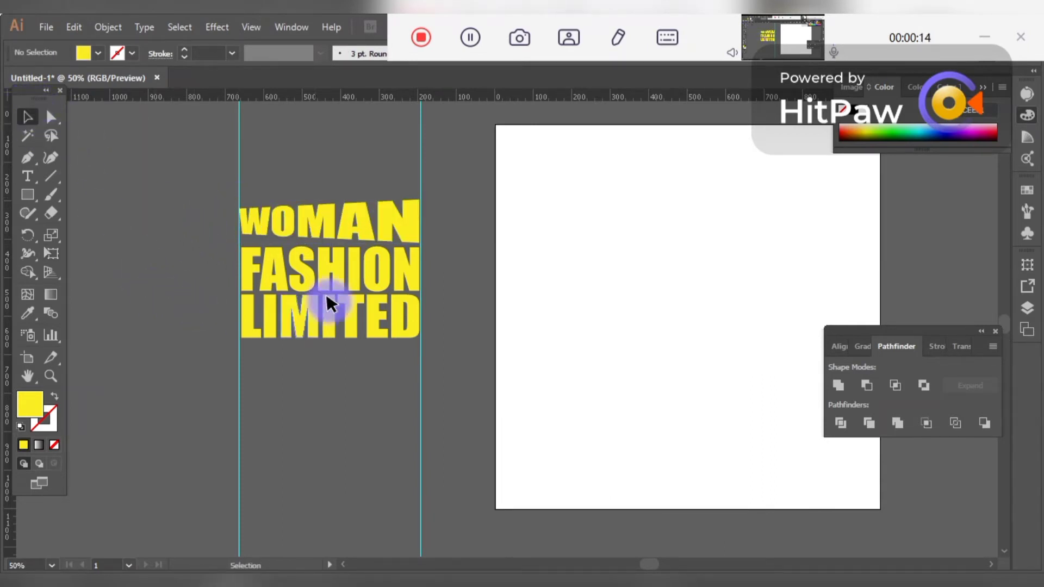
Step: Apply a Free Transform perspective distortion to FASHION, shrinking its right end so the letters grow taller toward the left
left_click(333, 272)
left_click(46, 254)
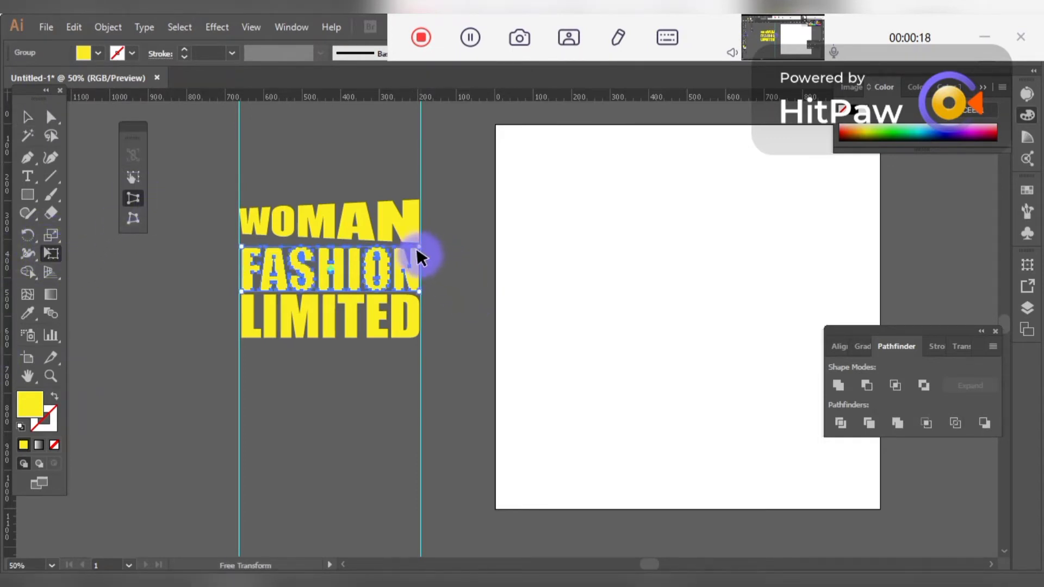
left_click_drag(421, 251, 420, 257)
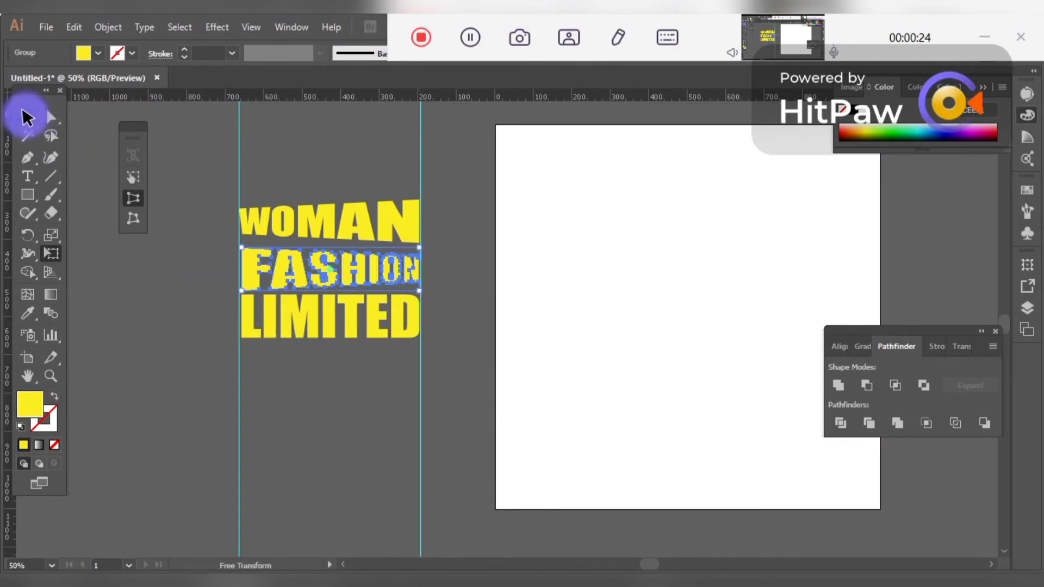
left_click(27, 117)
Step: Apply a Free Transform perspective distortion to LIMITED, shrinking its left end so the letters grow taller toward the right
left_click(292, 321)
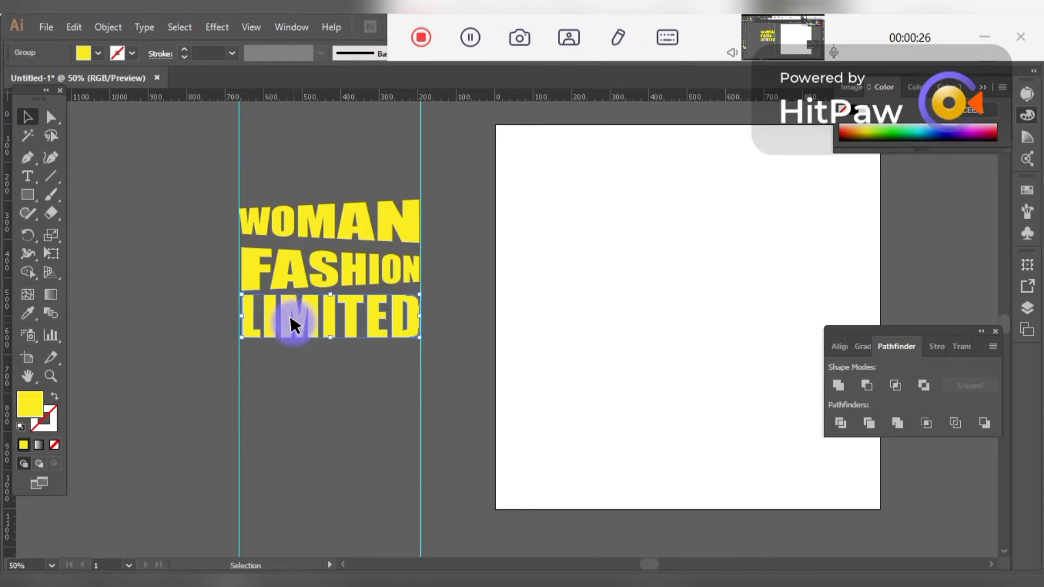
left_click(51, 252)
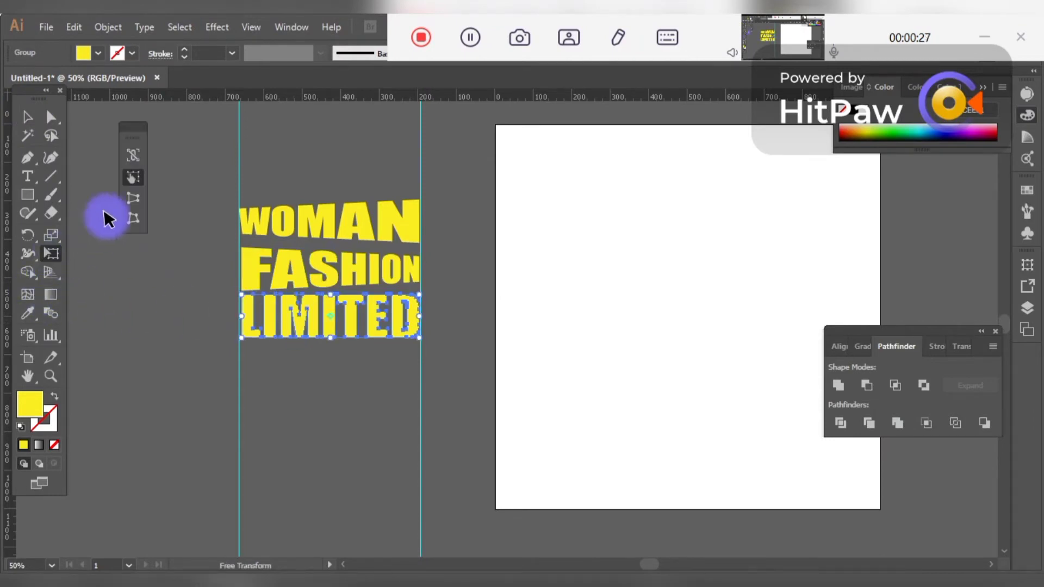
left_click(133, 198)
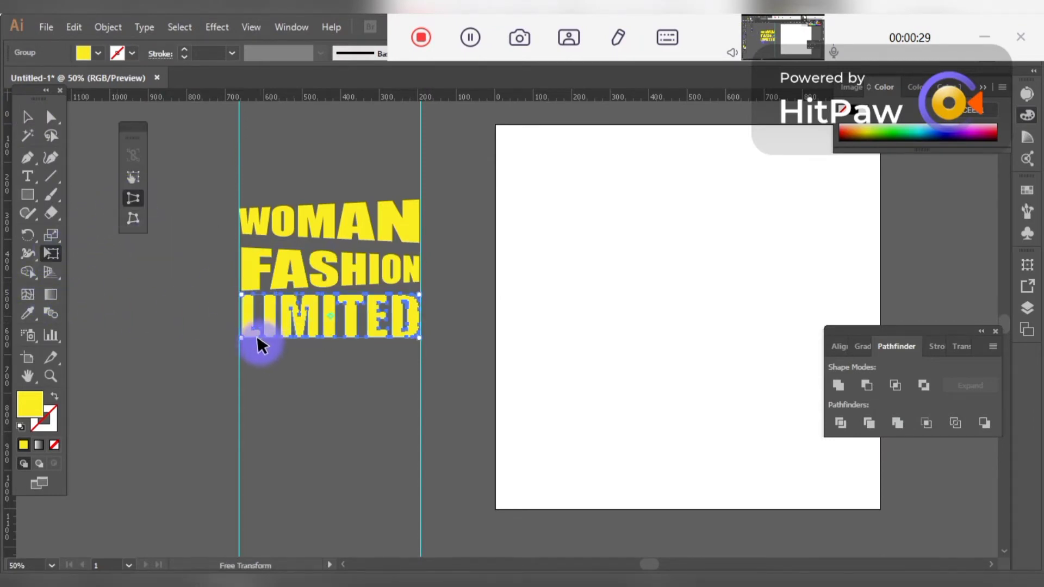
left_click_drag(238, 339, 241, 333)
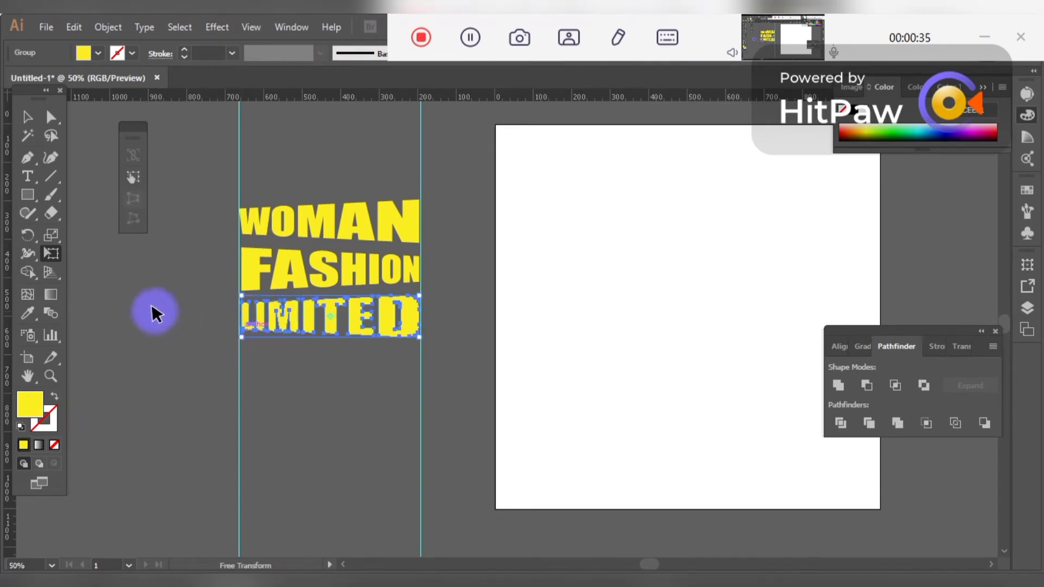
left_click(28, 116)
left_click(198, 284)
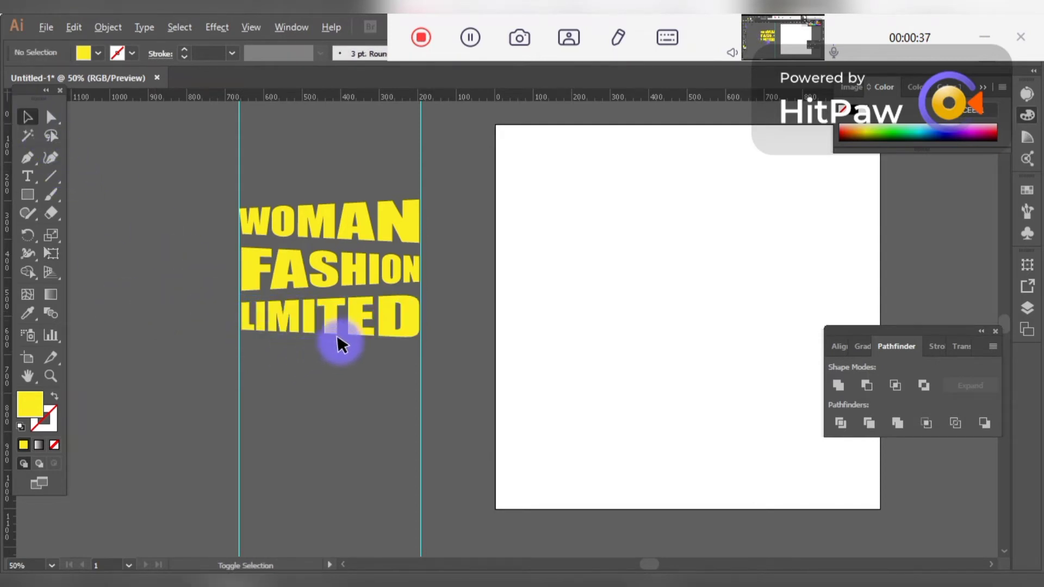
Step: Nudge the distorted WOMAN straight down until only a thin gap separates it from FASHION
scroll(346, 327, "up", 2)
left_click_drag(310, 382, 339, 485)
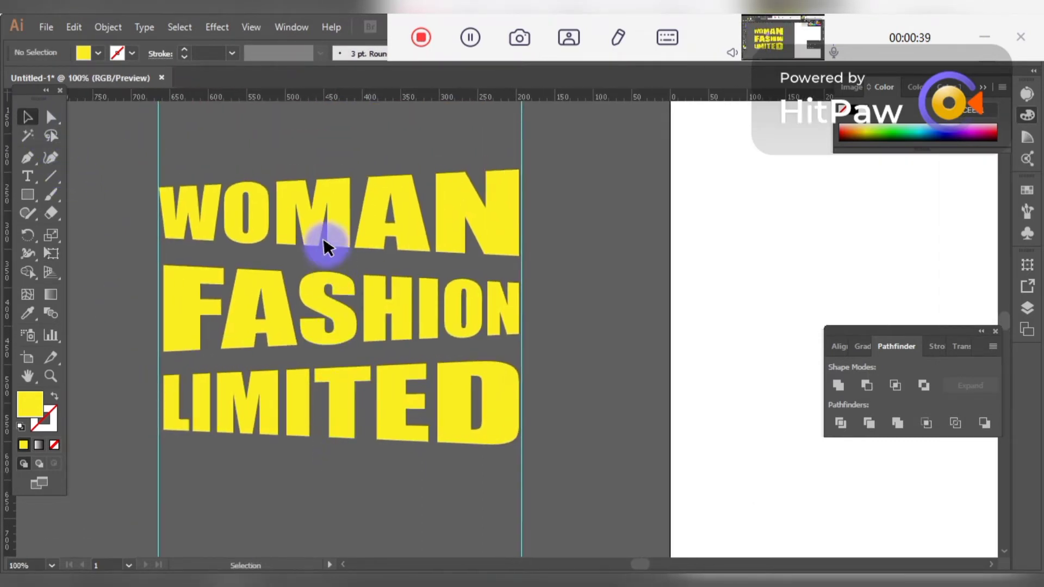
left_click(333, 238)
key("Down")
key("Down")
key("Down")
key("Down")
key("Down")
key("Down")
key("Down")
key("Down")
key("Down")
key("Down")
key("Down")
key("Down")
key("Down")
key("Down")
key("Down")
key("Down")
key("Down")
key("Down")
key("Down")
key("Down")
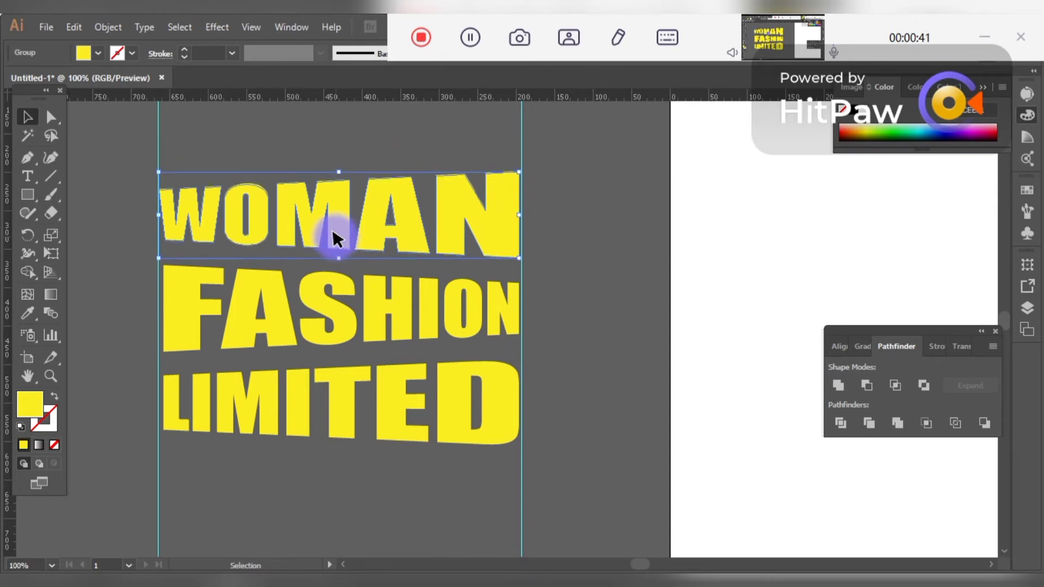
key("Down")
key("Down")
key("Down")
key("Down")
key("Down")
key("Down")
key("Down")
key("Down")
key("Down")
key("Down")
key("Down")
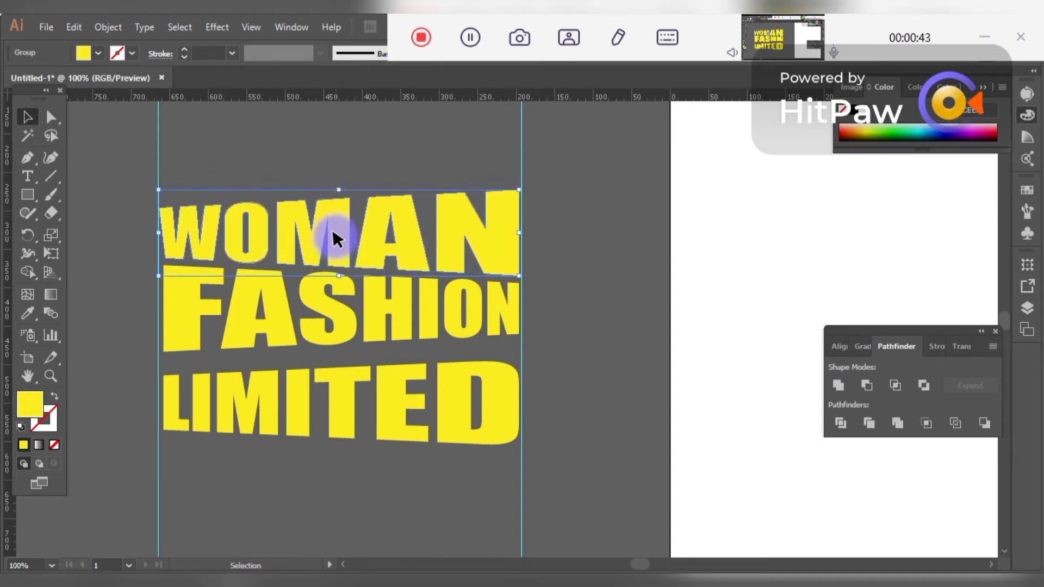
left_click(373, 483)
Step: Nudge the distorted LIMITED straight up until it fits closely under FASHION with a matching thin gap
left_click(336, 409)
key("Up")
key("Up")
key("Up")
key("Up")
key("Up")
key("Up")
key("Up")
key("Up")
key("Up")
key("Up")
key("Up")
key("Up")
key("Up")
key("Up")
key("Up")
key("Up")
key("Up")
key("Up")
key("Up")
key("Up")
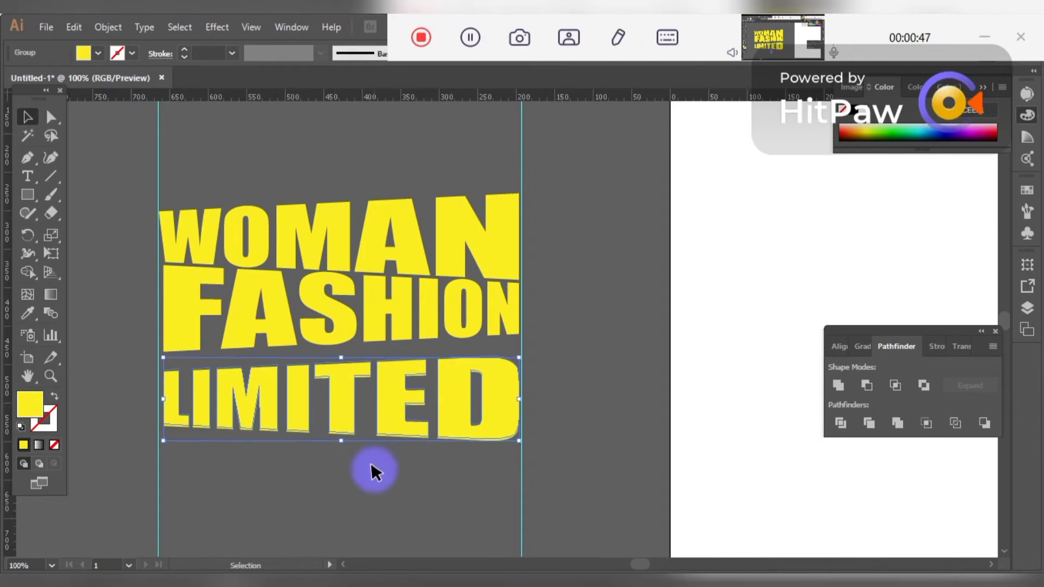
key("Up")
key("Up")
key("Up")
key("Up")
key("Up")
key("Up")
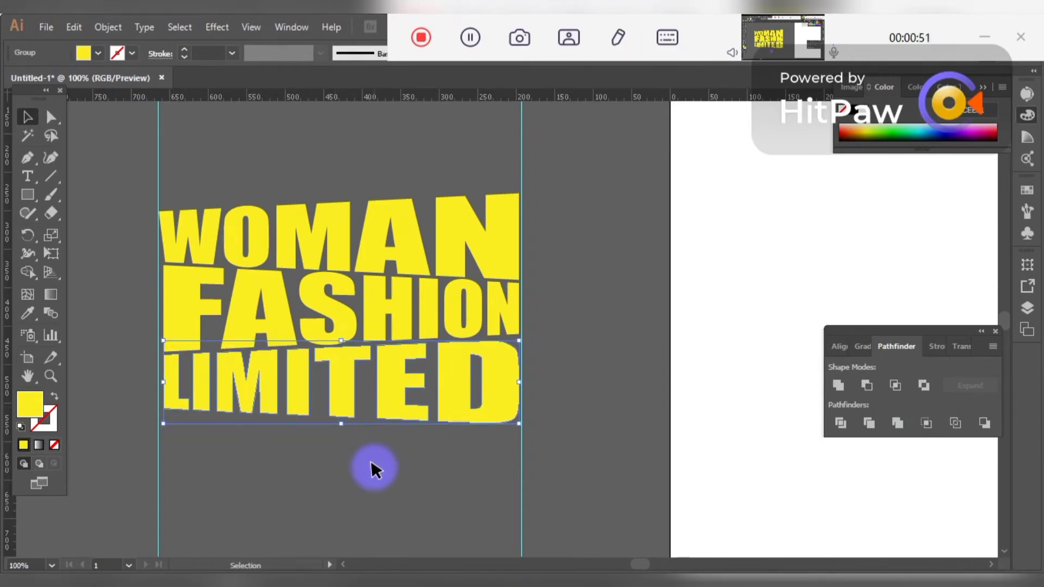
key("Down")
key("Down")
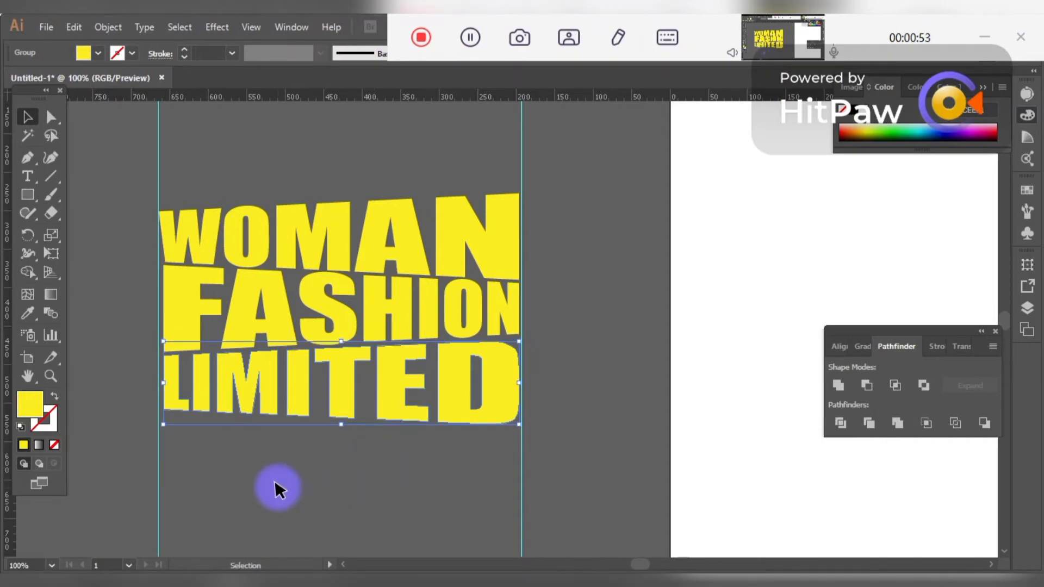
left_click(121, 350)
Step: Stretch FASHION and LIMITED together slightly to the left so their left edges meet the left guide
left_click(174, 332)
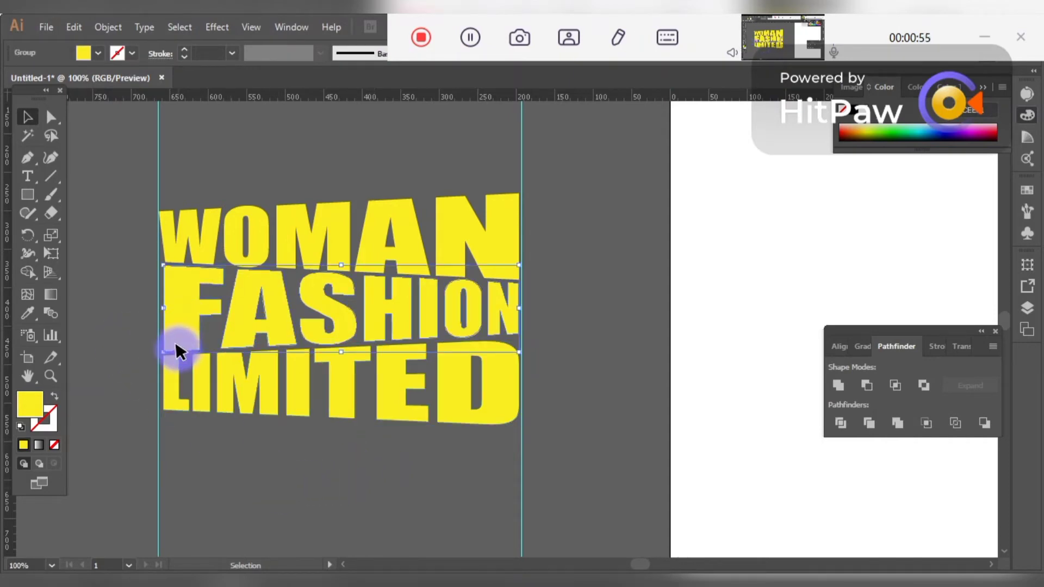
left_click(175, 388, "shift")
left_click_drag(163, 343, 155, 346)
left_click(122, 350)
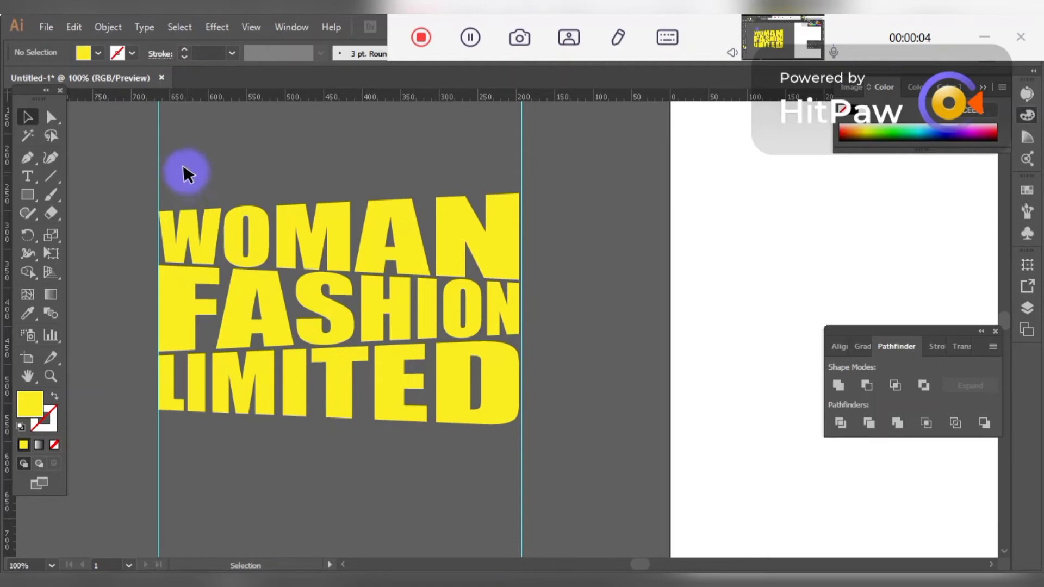
Step: Fill only the word FASHION with the red swatch
left_click(275, 218)
left_click(195, 302)
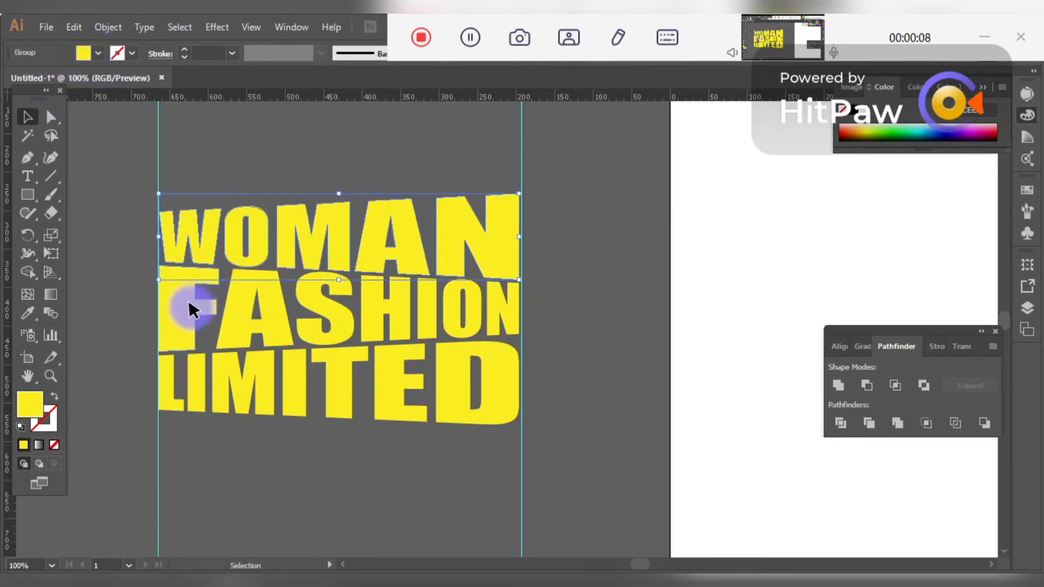
left_click(96, 53)
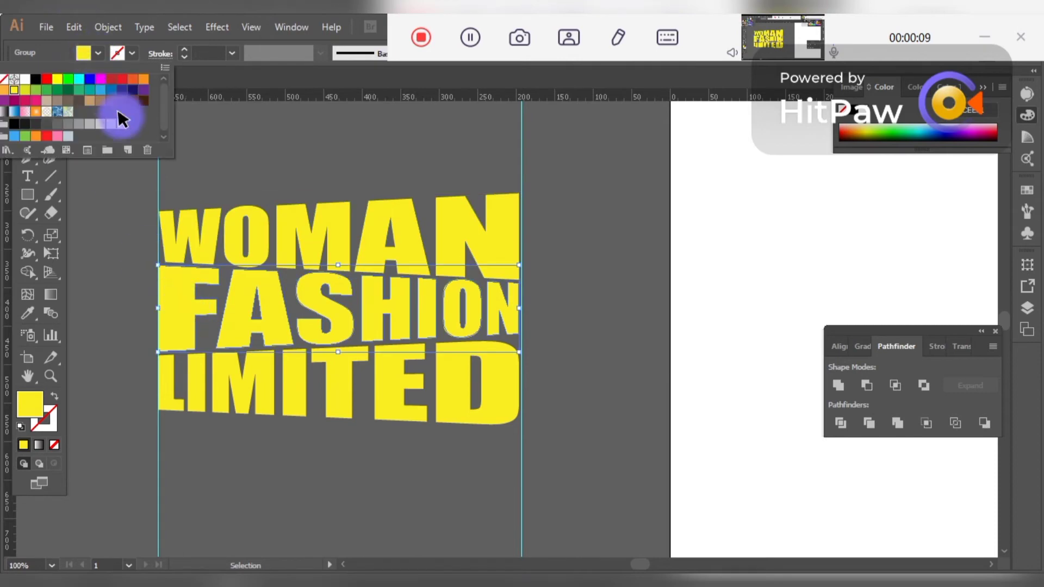
left_click(122, 78)
left_click(250, 154)
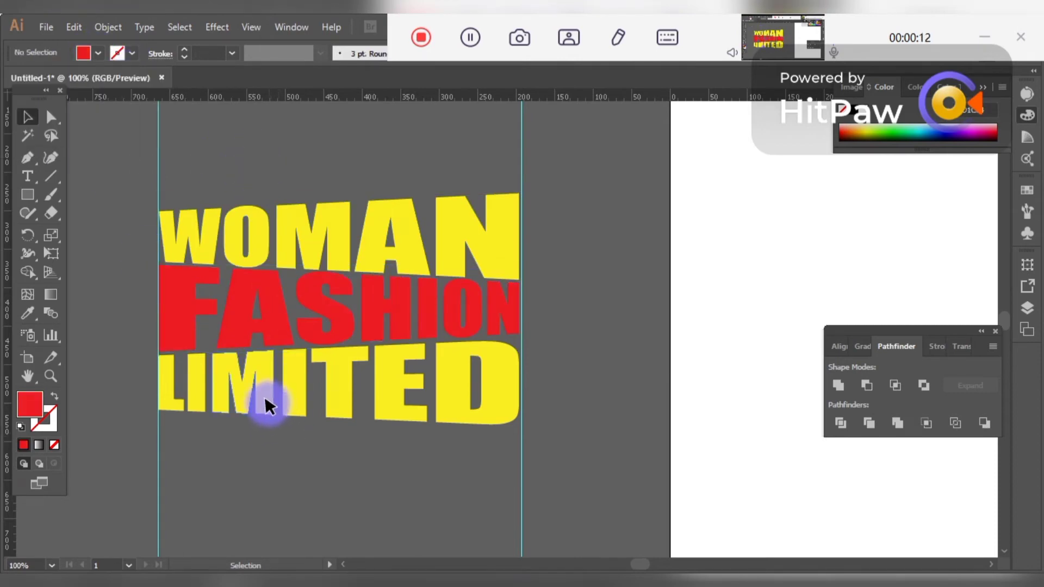
Step: Group the three words WOMAN, FASHION and LIMITED into one object
left_click_drag(189, 183, 482, 433)
right_click(353, 295)
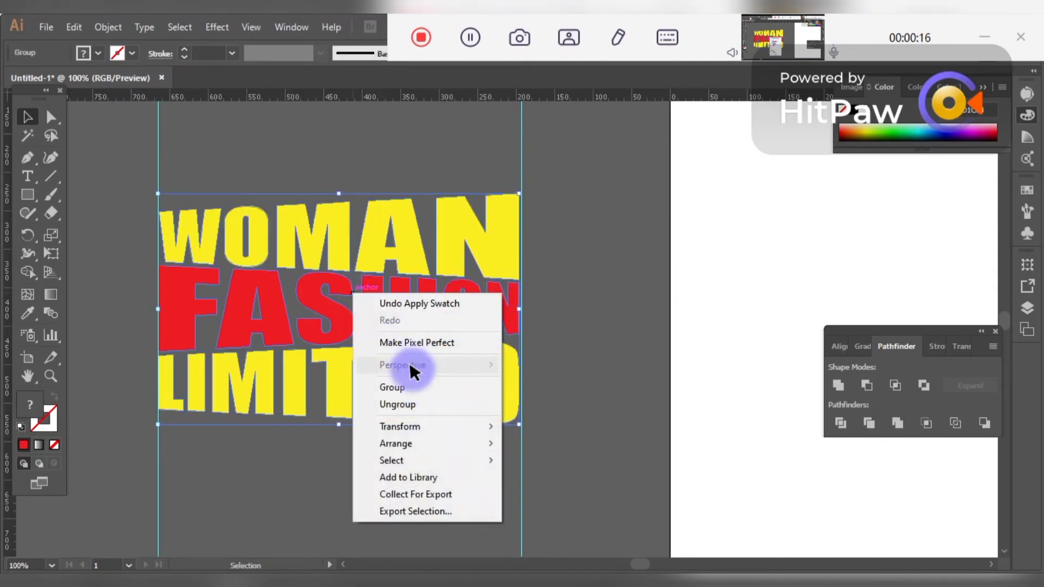
left_click(402, 387)
left_click(318, 481)
scroll(318, 481, "down", 1)
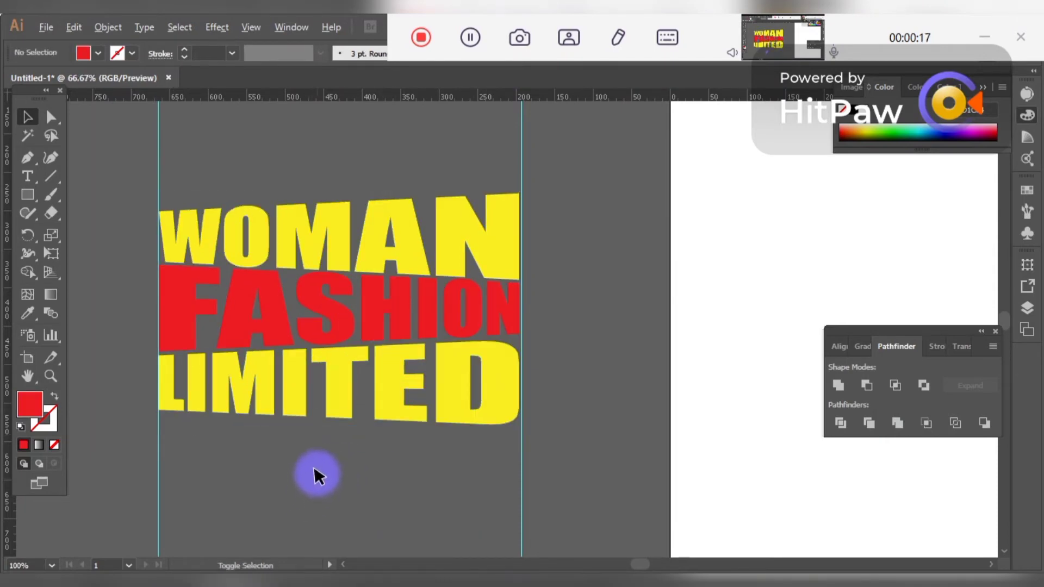
scroll(324, 471, "up", 1)
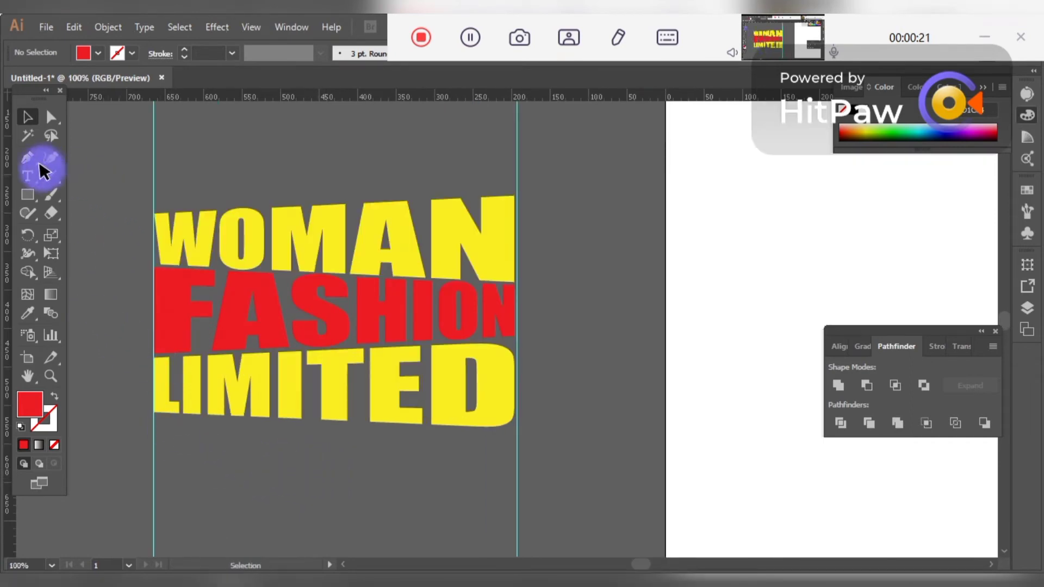
Step: Draw an unfilled rectangle with a red stroke around the lettering and adjust its edges to leave an even narrow margin
left_click(28, 194)
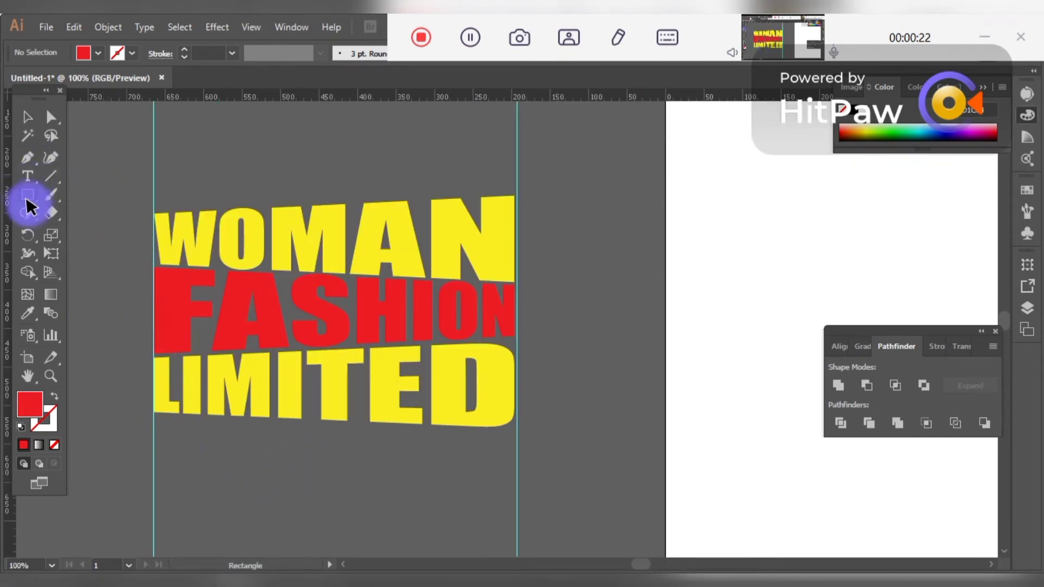
left_click(51, 394)
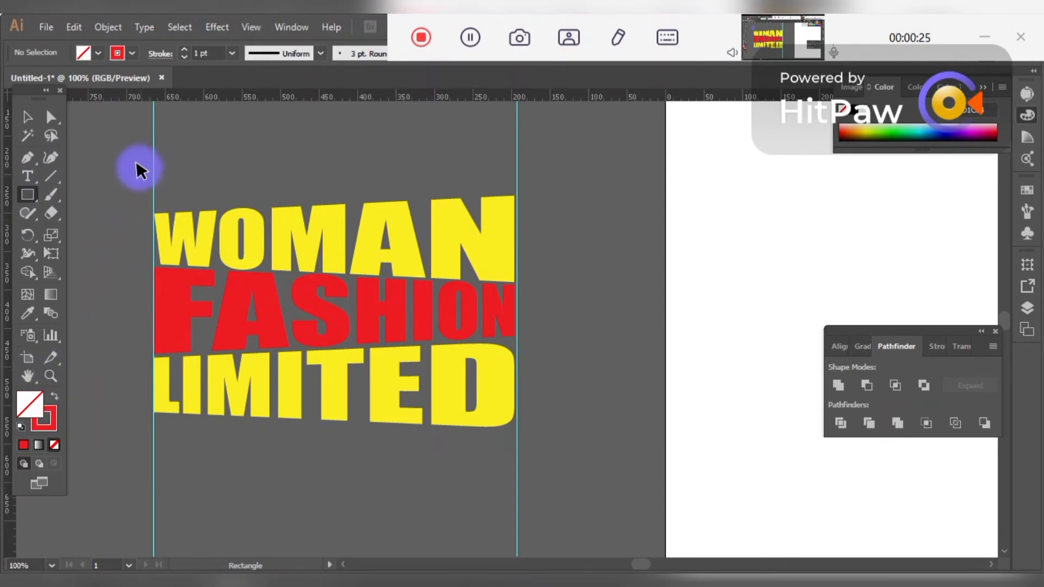
left_click_drag(137, 168, 531, 445)
left_click_drag(336, 169, 335, 180)
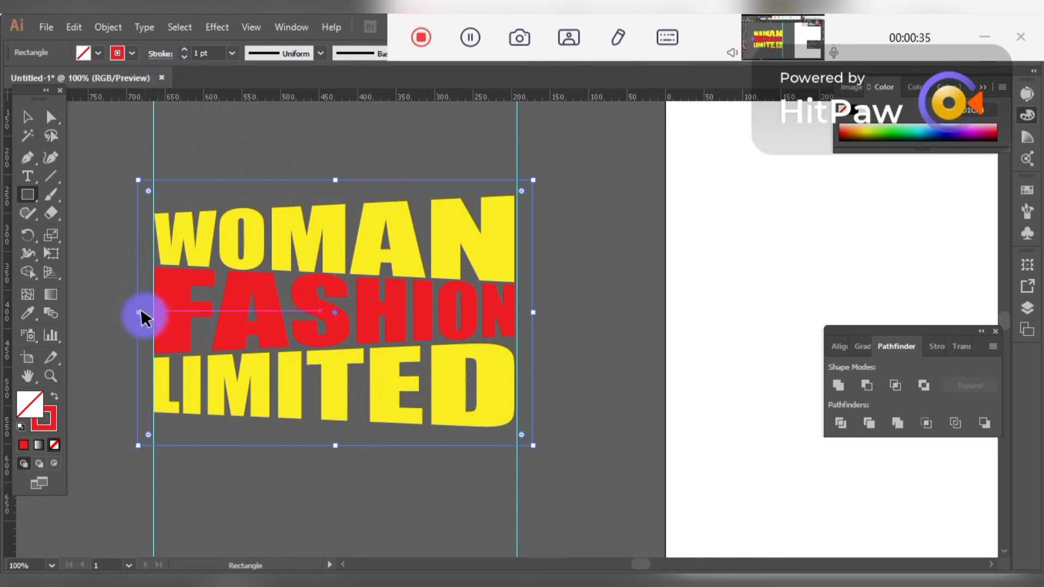
left_click_drag(136, 308, 136, 309)
mouse_move(139, 317)
left_mouse_down()
mouse_move(454, 327)
mouse_move(541, 312)
mouse_move(523, 308)
left_mouse_up()
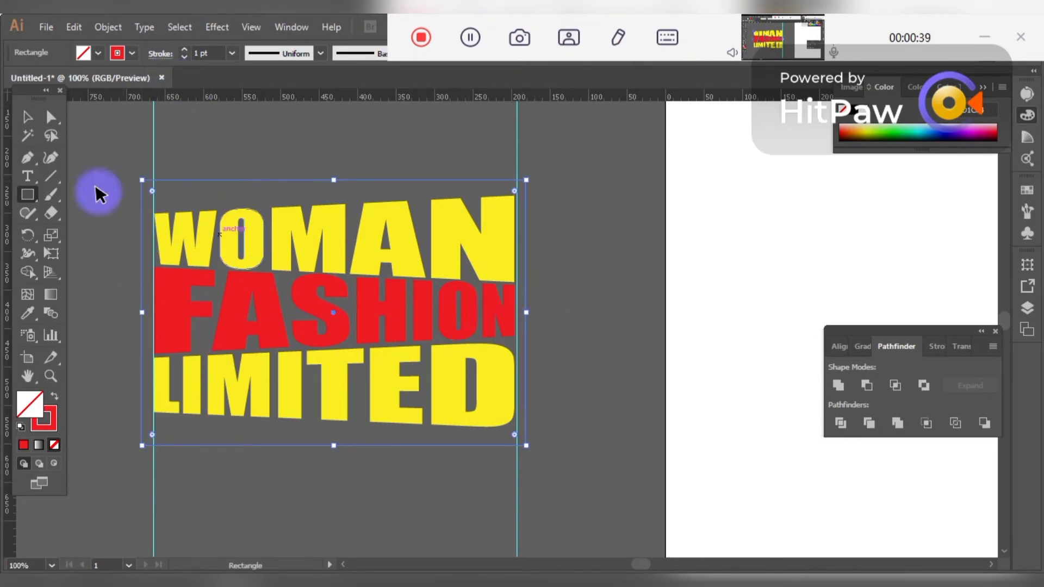
Step: Delete both vertical guides above and below the lettering
left_click(27, 115)
left_click_drag(116, 124, 240, 153)
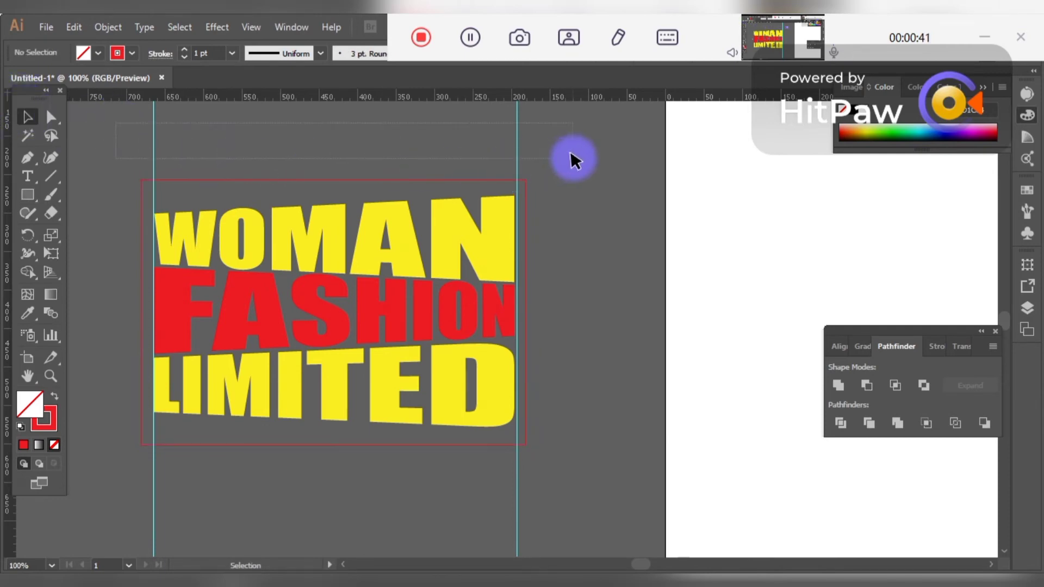
left_click_drag(571, 153, 574, 148)
key("Delete")
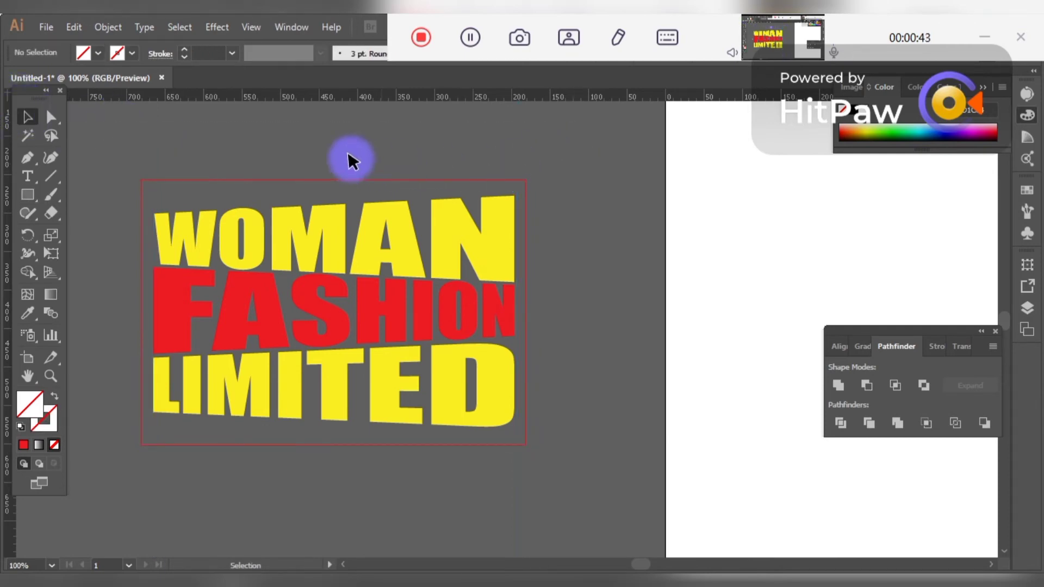
Step: Set the rectangular frame's stroke weight to 6 pt and round all four of its corners
left_click(339, 182)
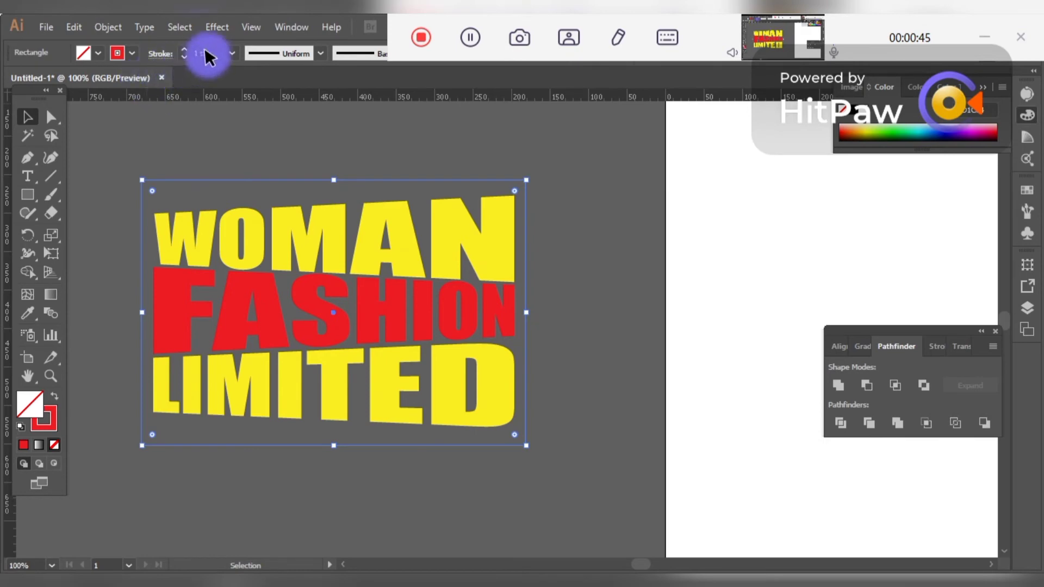
scroll(209, 58, "up", 2)
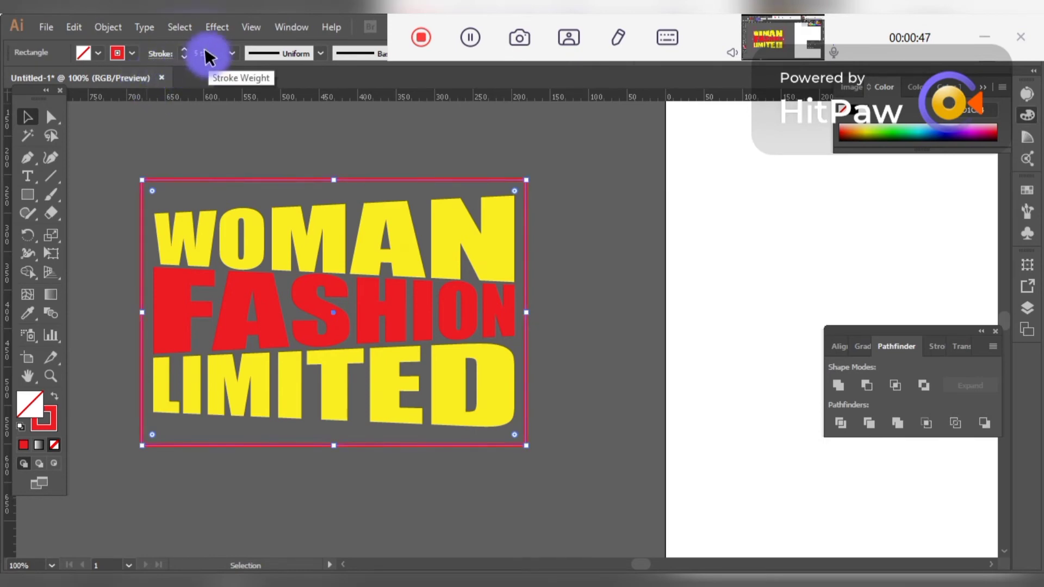
scroll(207, 56, "up", 1)
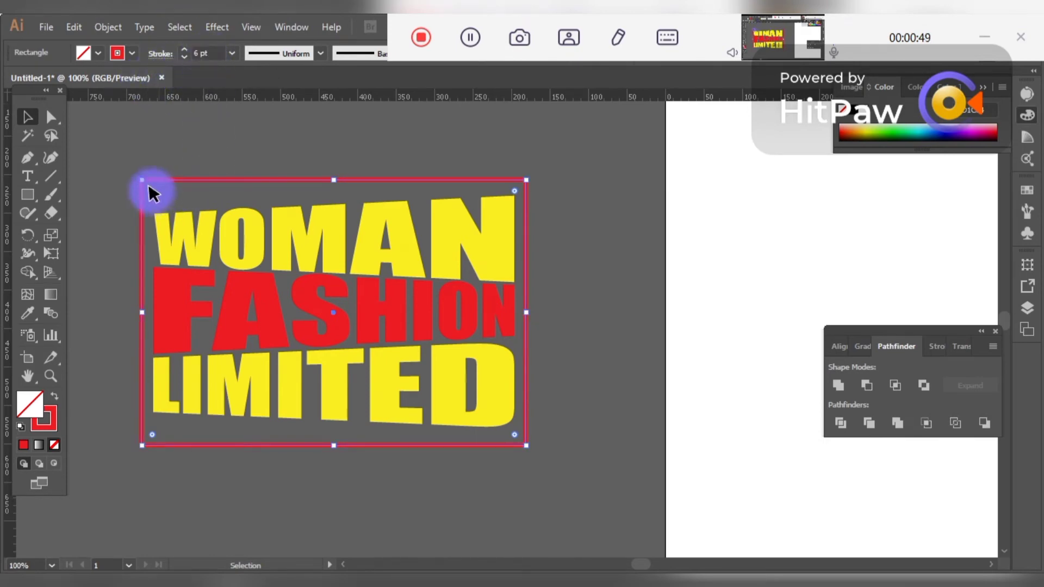
left_click(151, 153)
left_click(146, 182)
left_click_drag(151, 186, 167, 205)
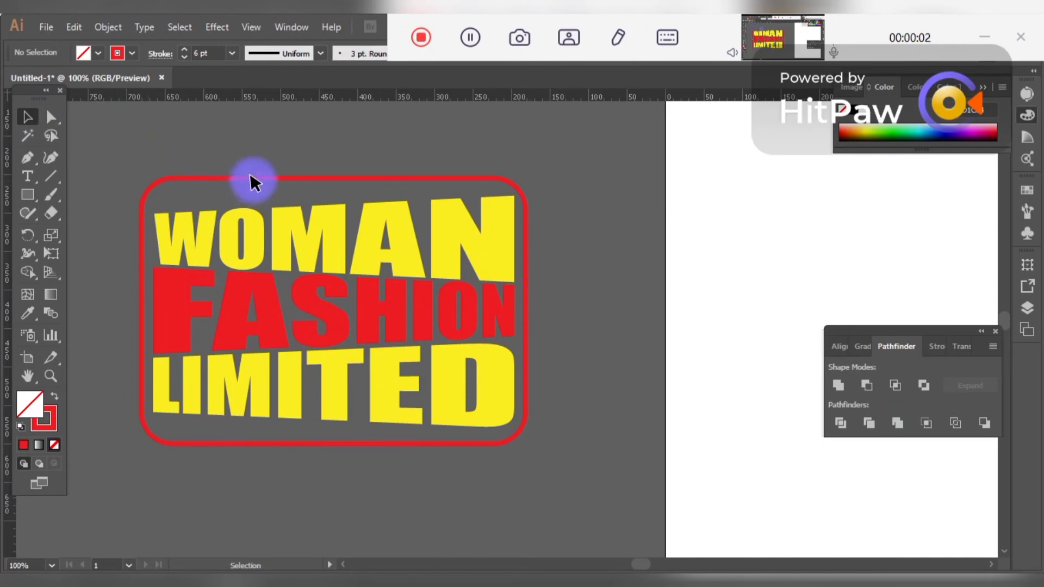
Step: Nudge the rounded red frame slightly up and to the right until it sits centred around the lettering
key("Down")
key("Down")
key("Down")
key("Down")
key("Down")
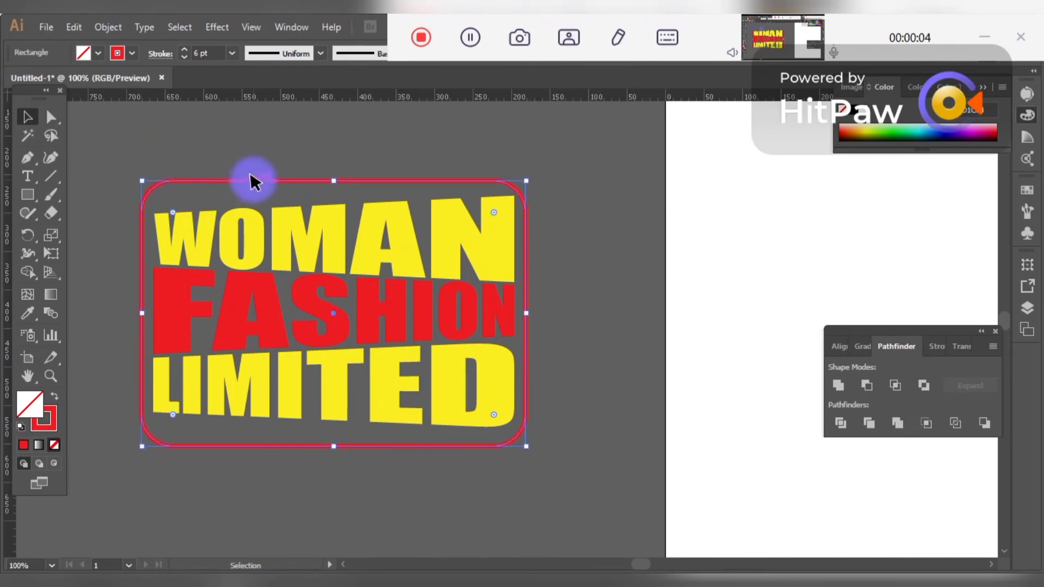
key("Right")
key("Right")
key("Right")
key("Right")
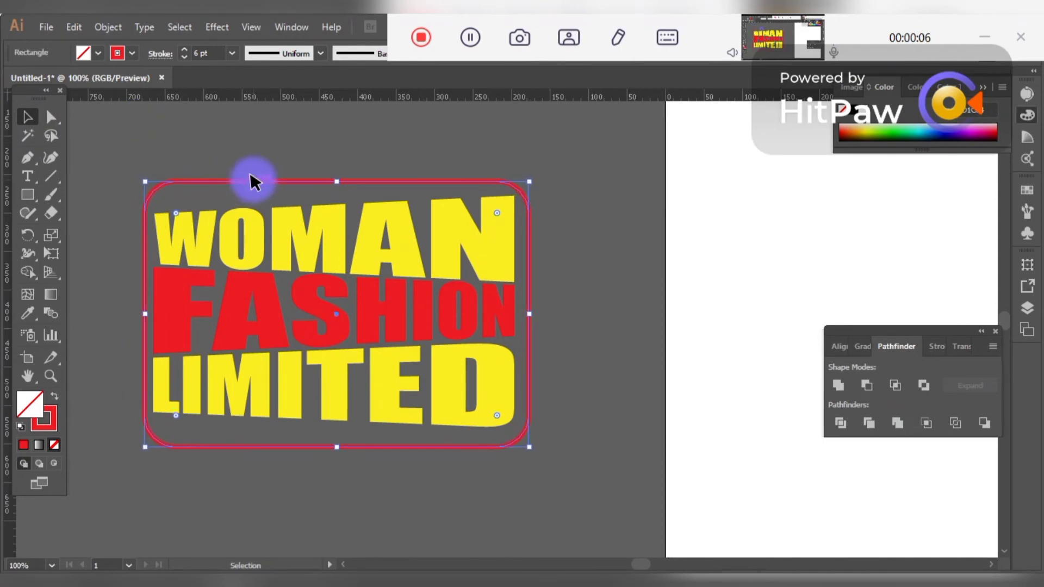
key("Up")
key("Up")
key("Up")
key("Up")
key("Up")
key("Up")
key("Up")
key("Left")
key("Left")
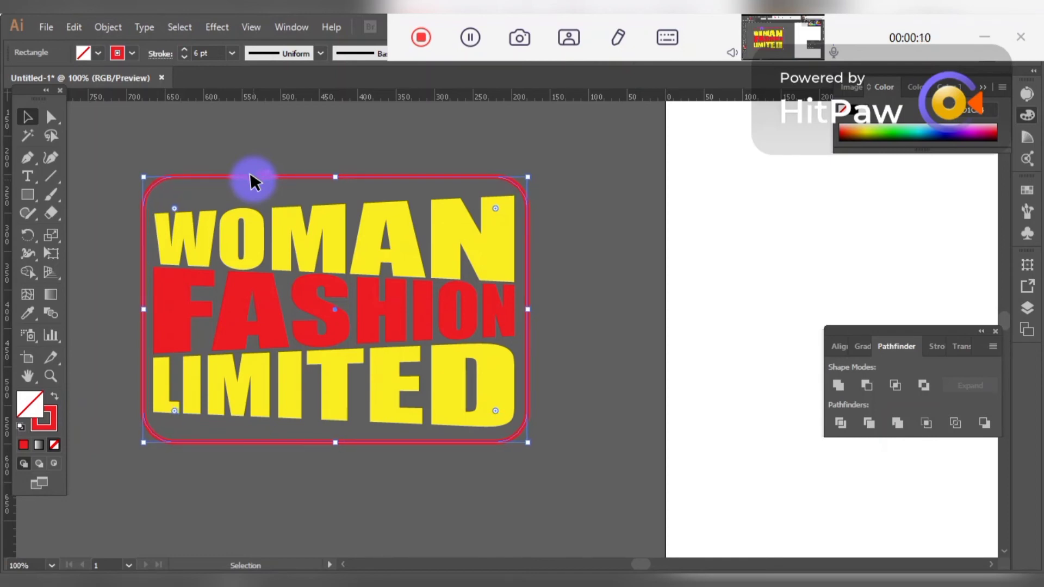
left_click(198, 436)
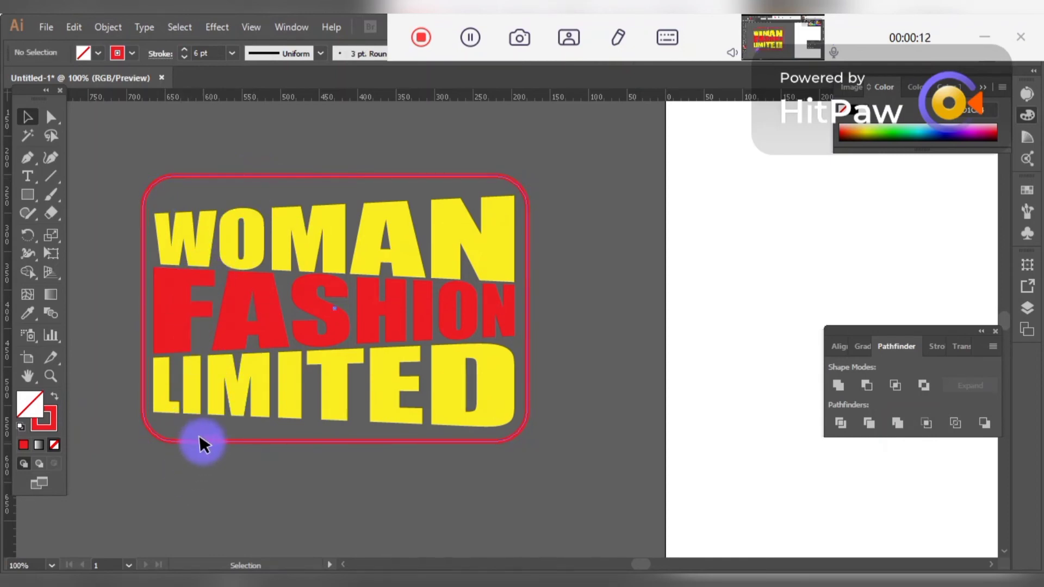
Step: Expand the rounded red frame's stroke into a filled shape
left_click(199, 441)
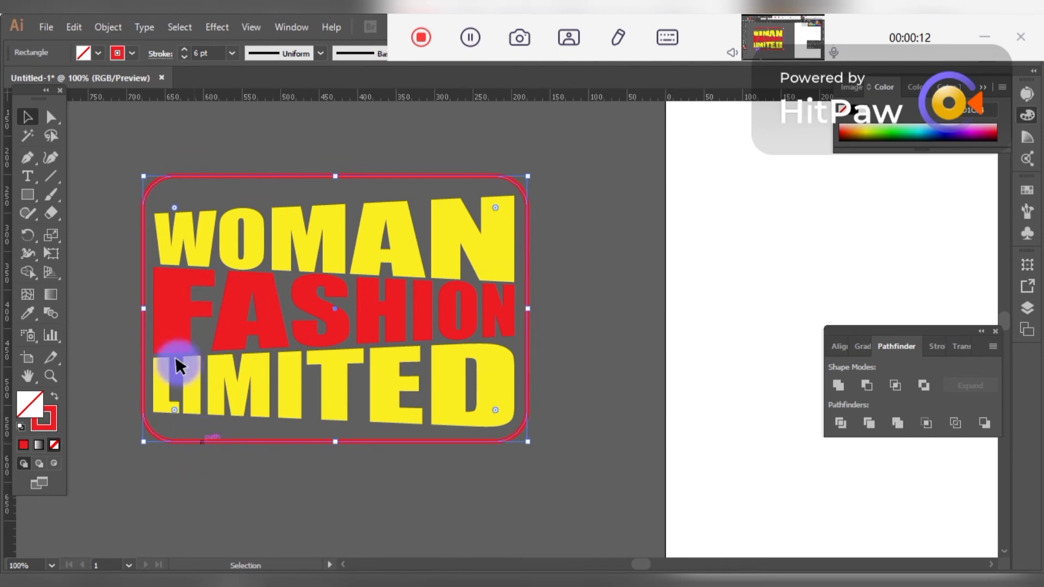
left_click(108, 22)
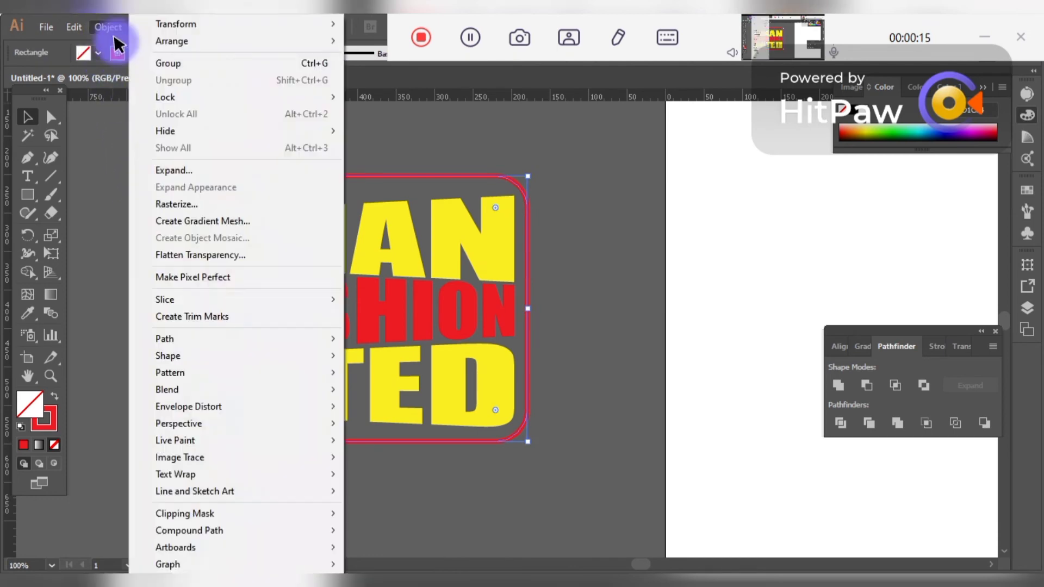
left_click(165, 170)
left_click(466, 386)
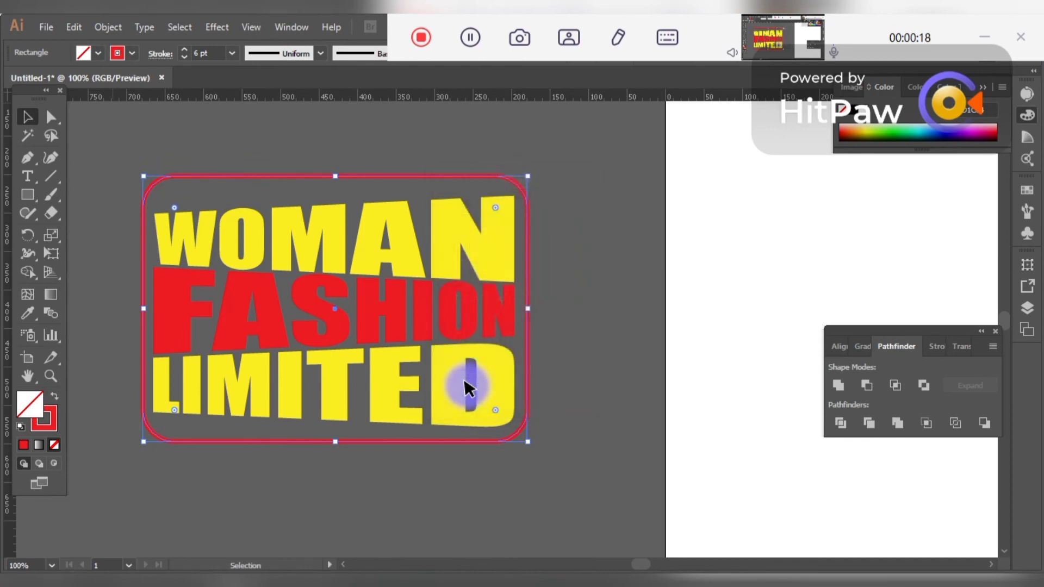
left_click(295, 487)
Step: Draw a 1000 × 1000 px rectangle covering the whole artboard and fill it with black
scroll(295, 487, "down", 1)
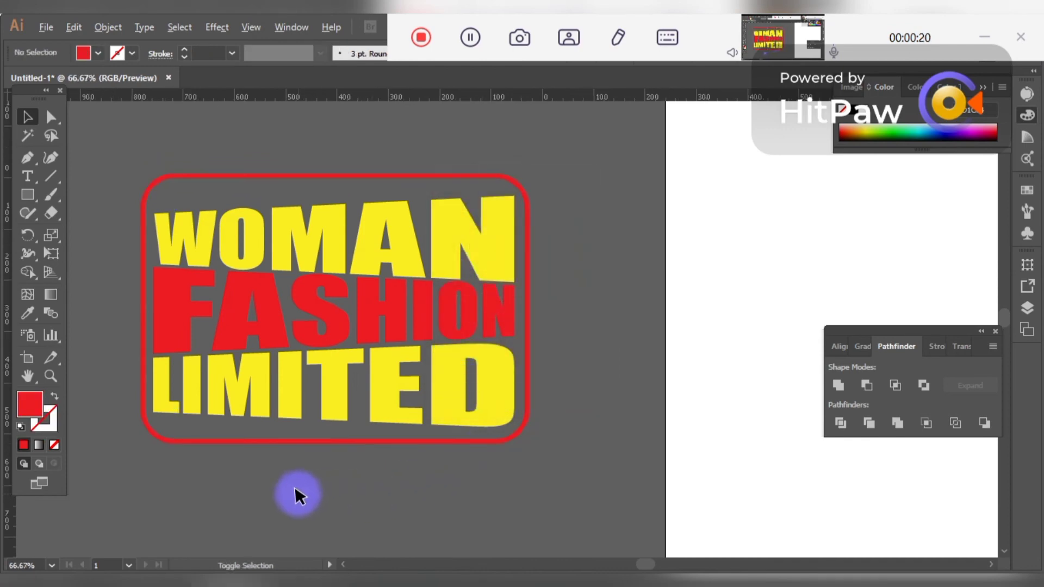
scroll(469, 491, "down", 1)
left_click_drag(468, 488, 342, 365)
left_click(27, 194)
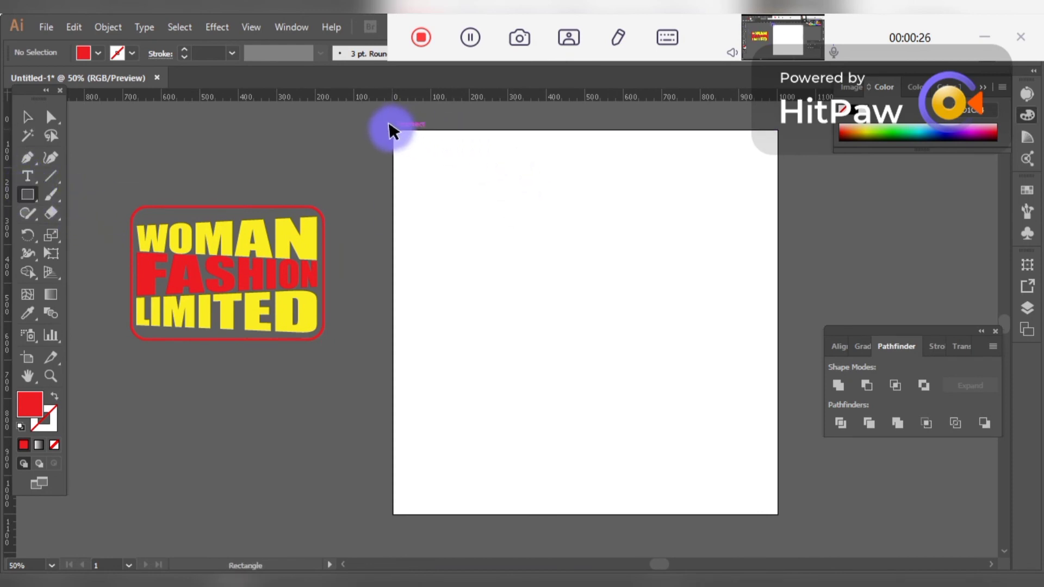
left_click_drag(390, 124, 775, 506)
left_click(97, 53)
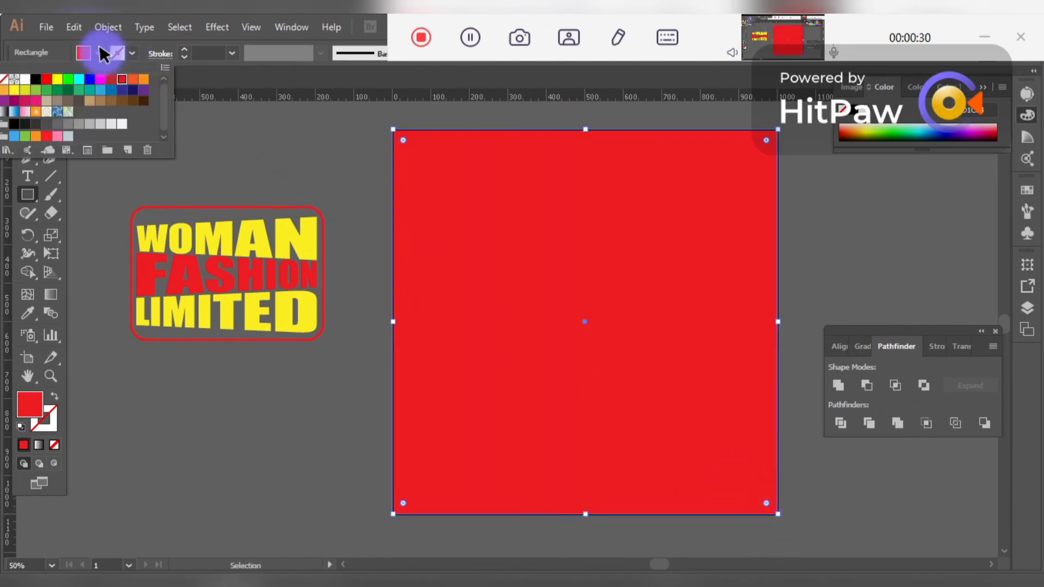
left_click(34, 78)
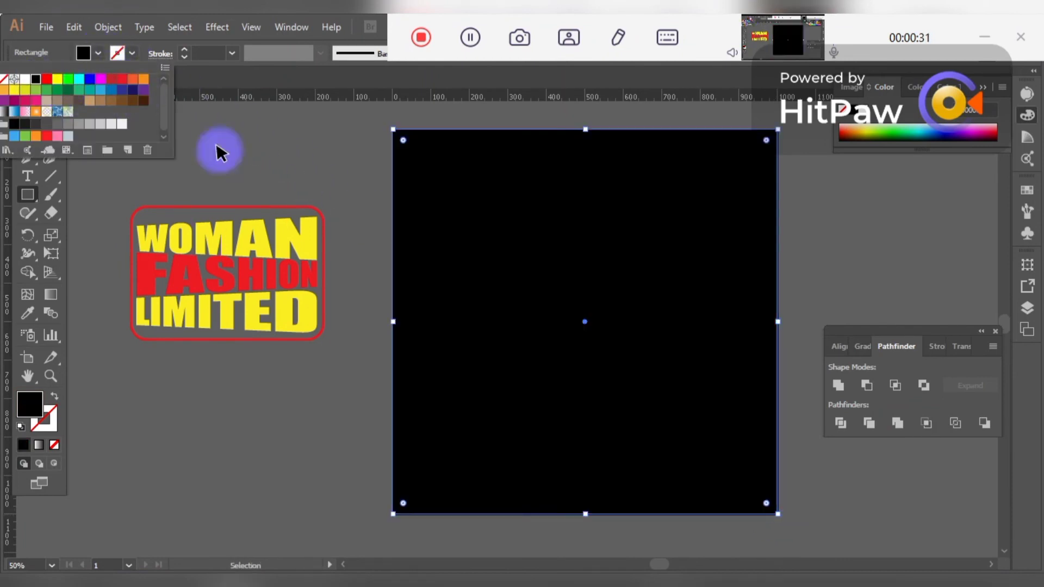
Step: Send the black background rectangle to the back of the stacking order
left_click(501, 265)
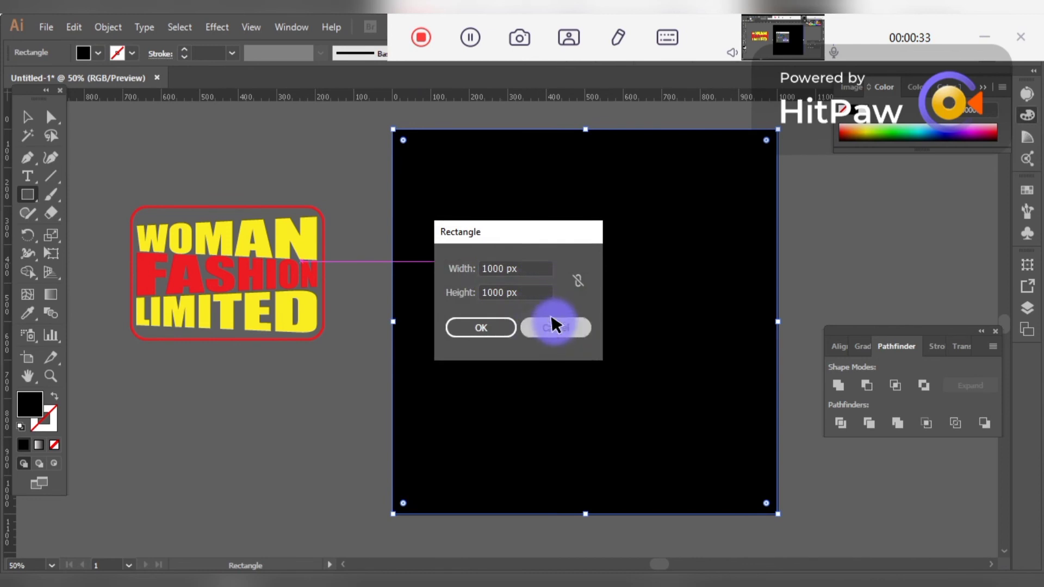
left_click(555, 326)
right_click(505, 231)
mouse_move(571, 470)
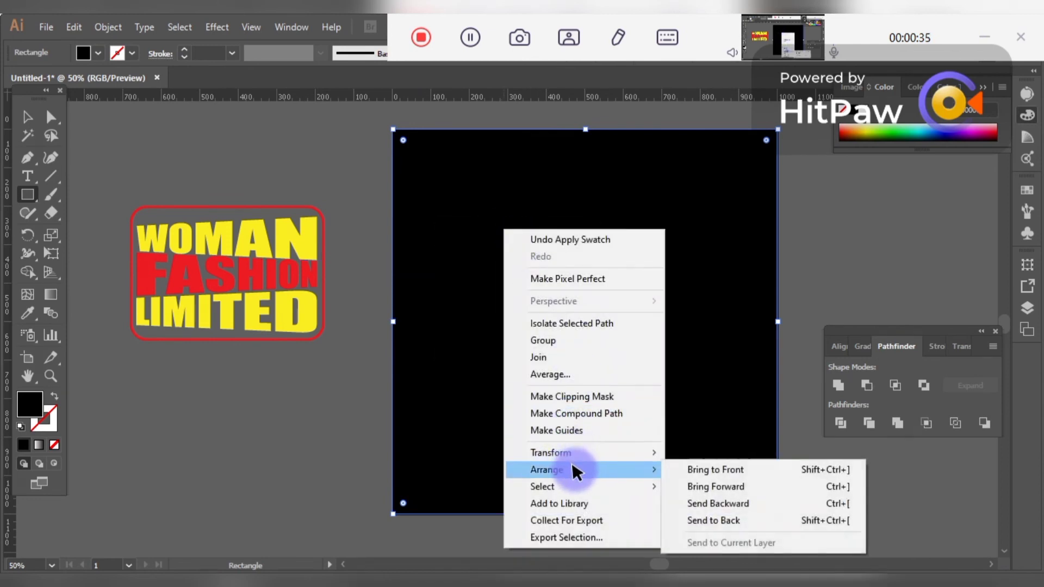
left_click(683, 520)
Step: Group the lettering with its red frame and move the logo onto the middle of the black background
left_click(27, 117)
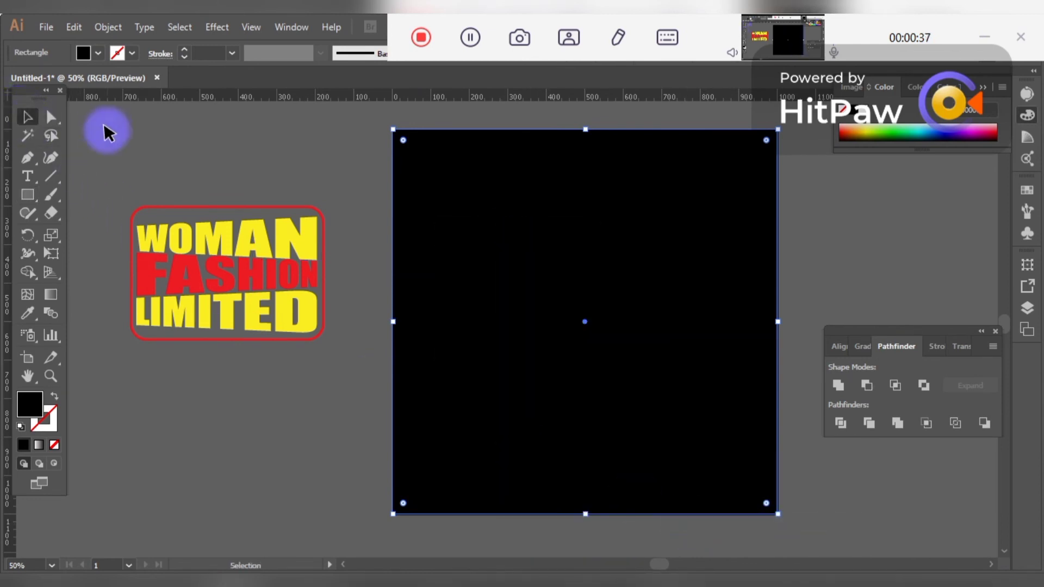
left_click_drag(131, 178, 317, 364)
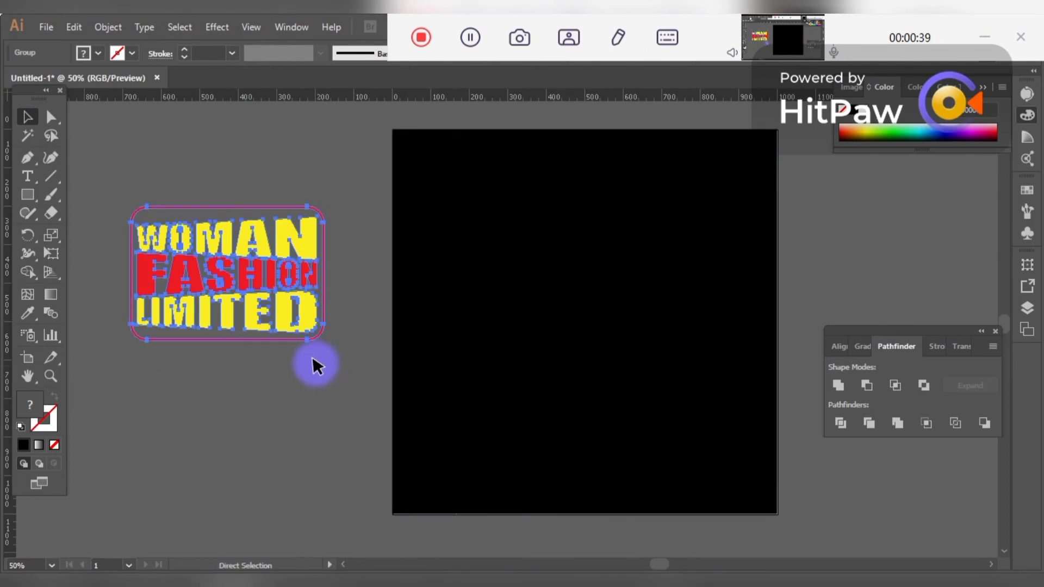
right_click(227, 248)
left_click(291, 335)
left_click_drag(234, 277, 584, 328)
left_click(299, 342)
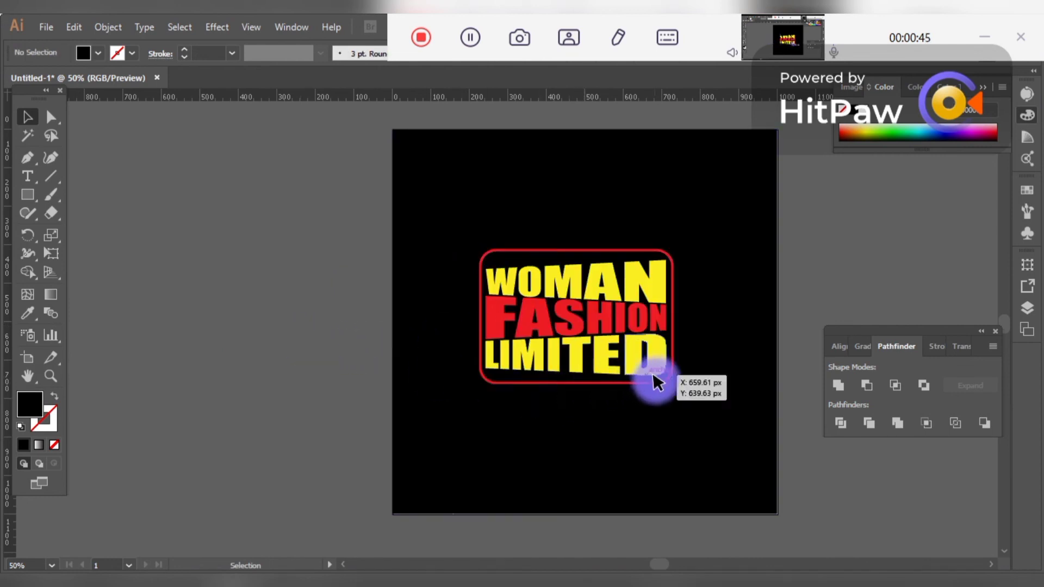
Step: Add a line of placeholder text below the logo, enlarge it and colour it white
scroll(699, 367, "up", 1)
left_click_drag(716, 422, 599, 426)
scroll(554, 415, "down", 1)
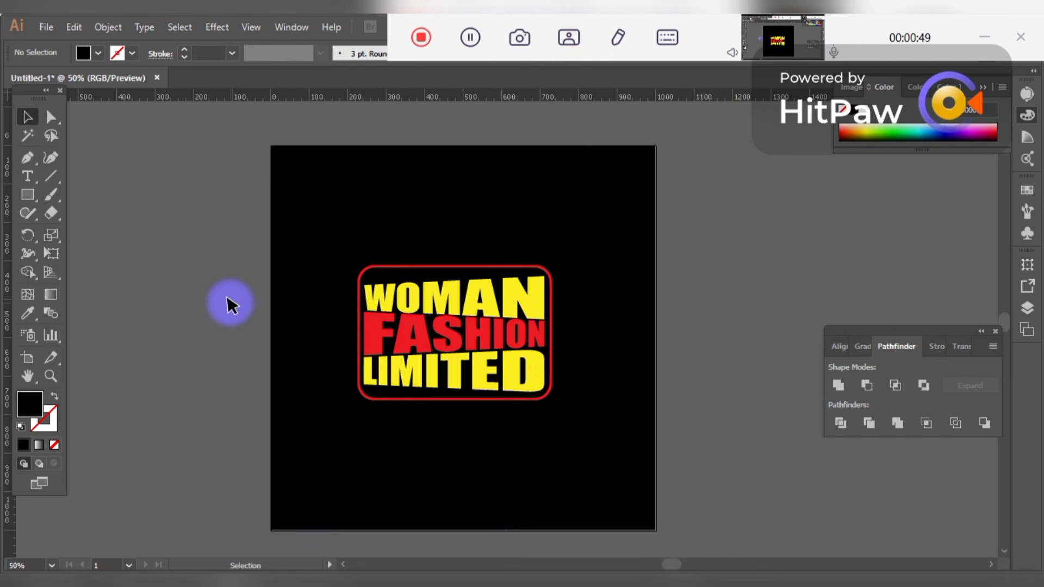
left_click(27, 177)
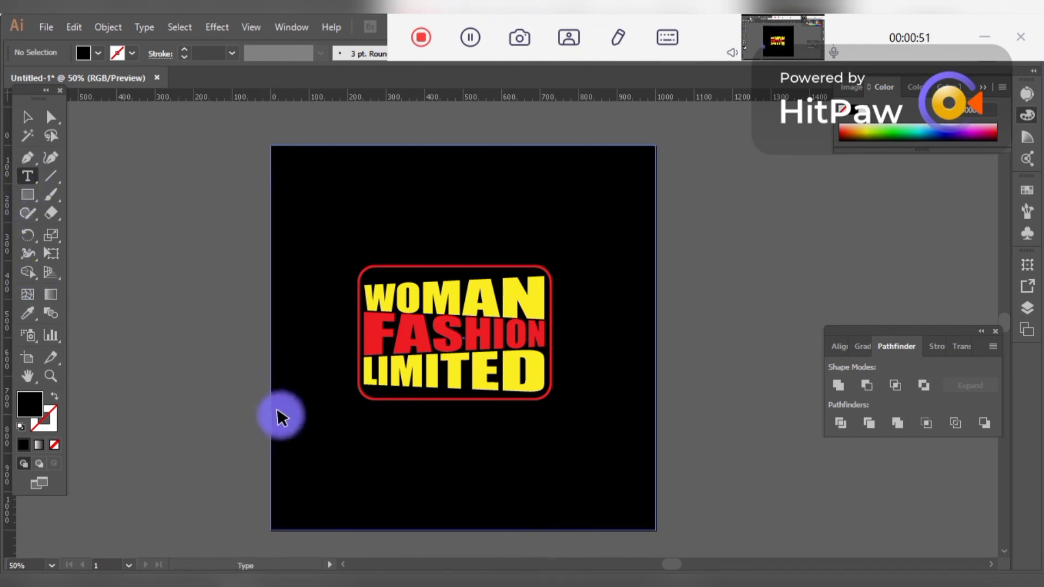
left_click(288, 461)
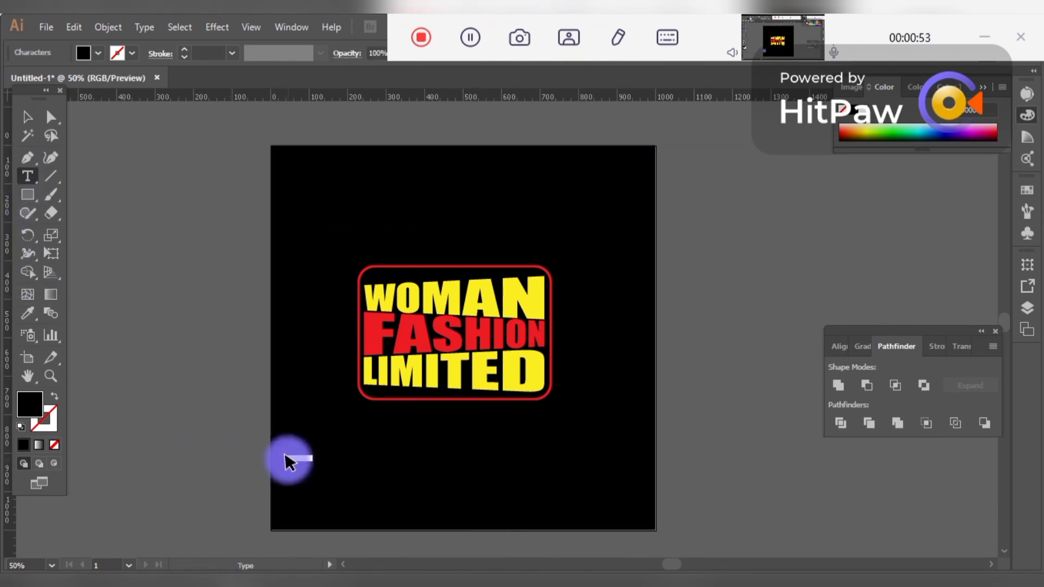
left_click(27, 117)
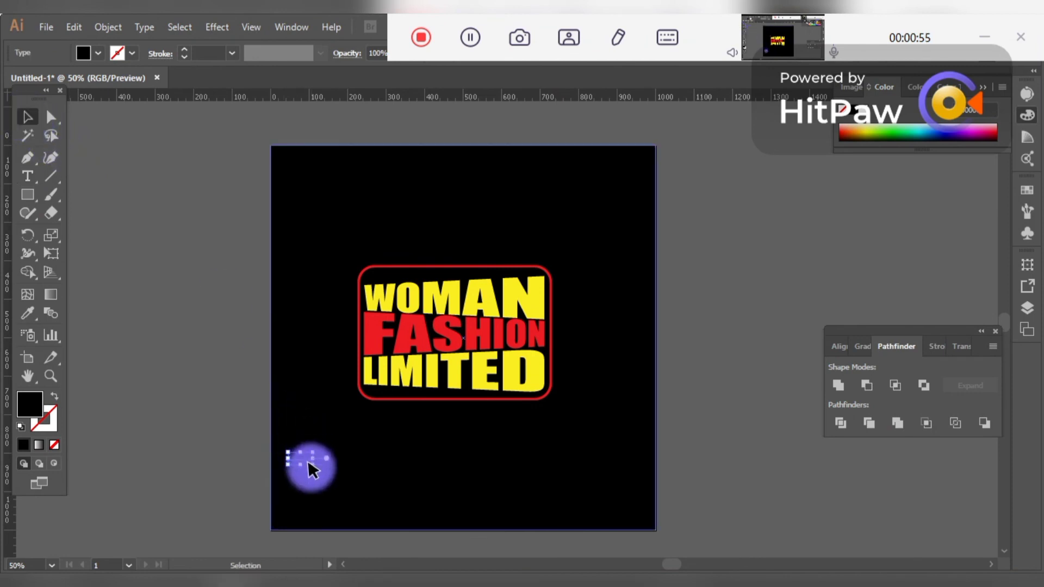
left_click_drag(308, 462, 381, 520)
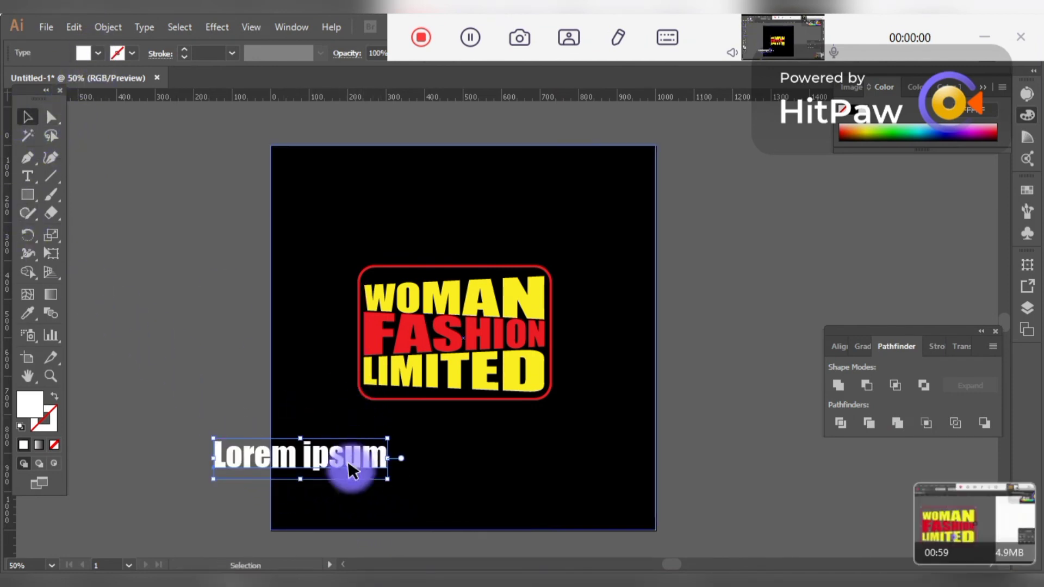
Step: Replace the "Lorem ipsum" placeholder with a closing line starting "Thanks for wat"
left_click(25, 176)
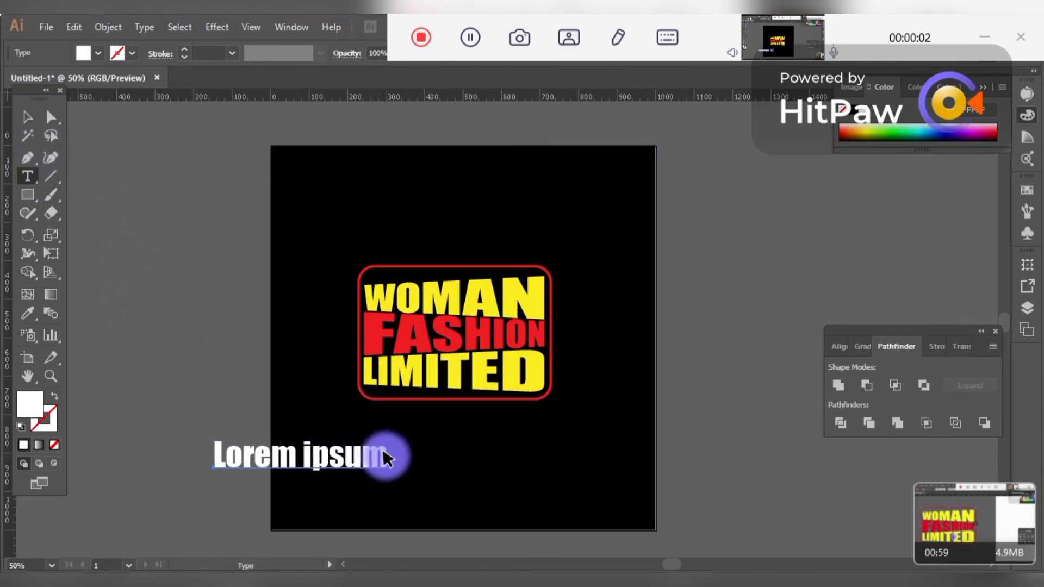
left_click_drag(383, 451, 198, 455)
type("t")
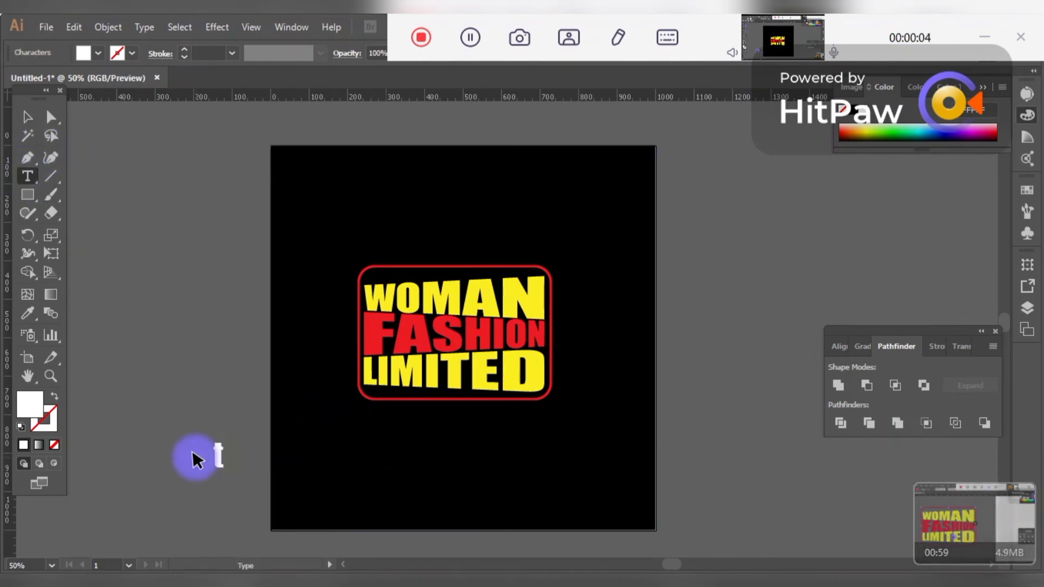
type("h")
key("BackSpace")
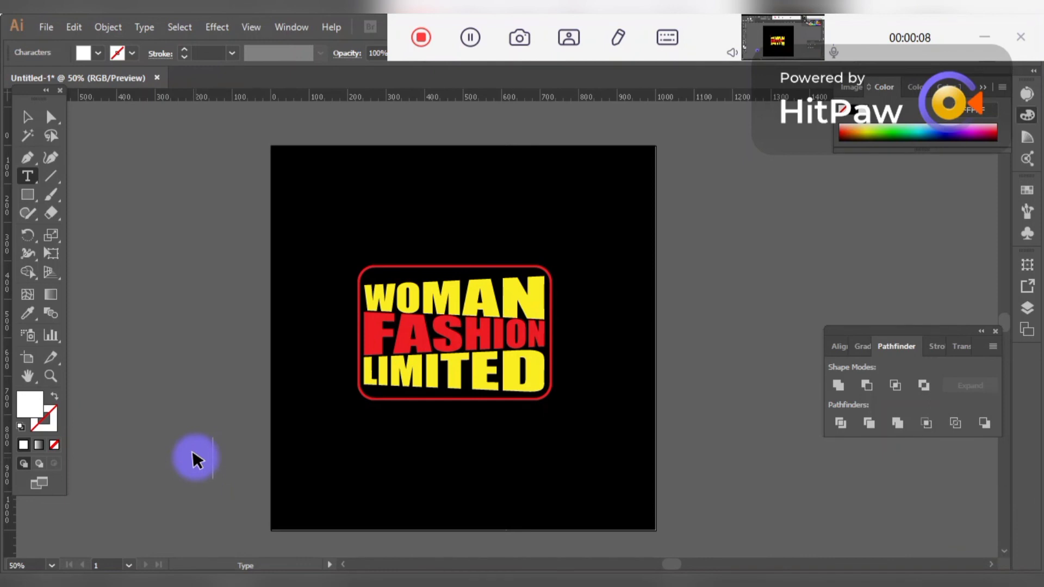
type("hanks for")
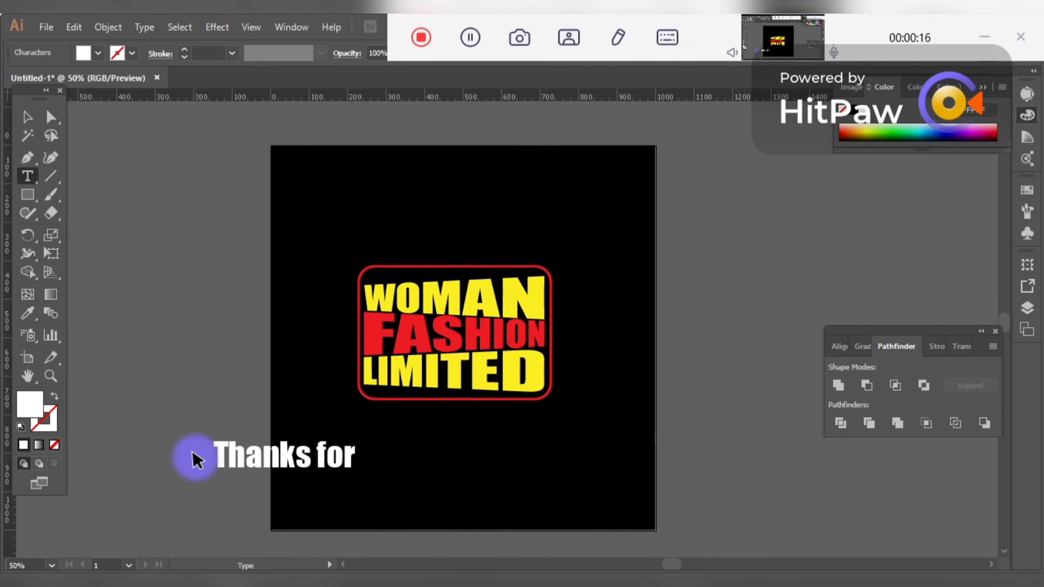
type("wat")
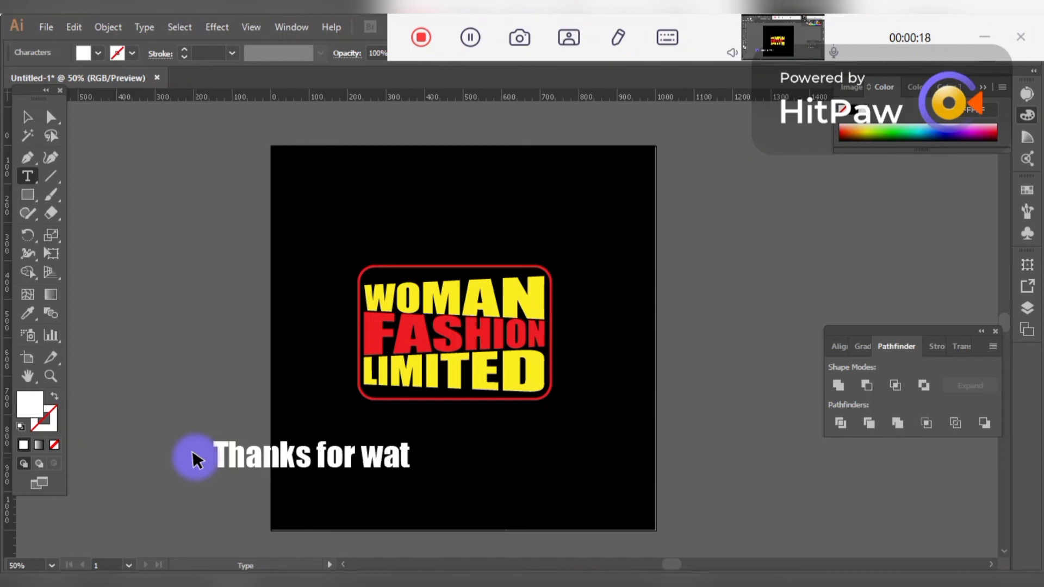